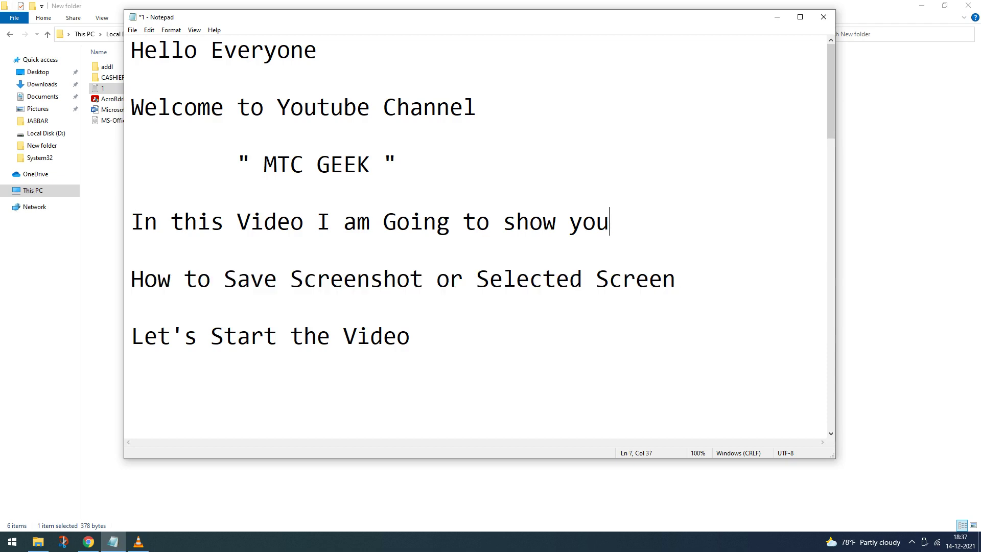
Return to Notepad, shift its window slightly left, and scroll down to the Print Screen instructions
{"action": "key", "text": "alt+Tab"}
{"action": "left_click", "coordinate": [533, 58]}
{"action": "scroll", "coordinate": [475, 235], "scroll_direction": "down", "scroll_amount": 2}
{"action": "scroll", "coordinate": [475, 235], "scroll_direction": "down", "scroll_amount": 2}
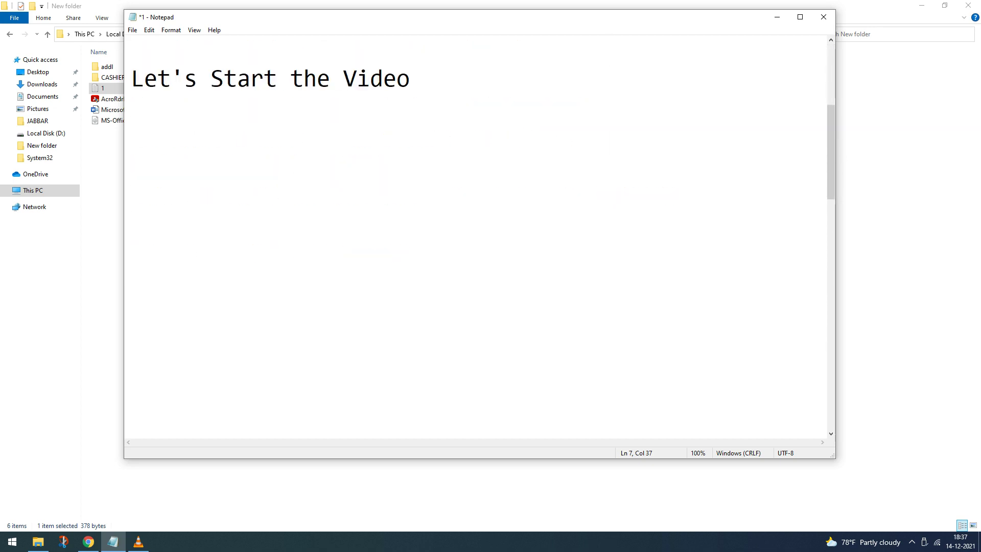
{"action": "left_click_drag", "start_coordinate": [460, 17], "coordinate": [412, 14]}
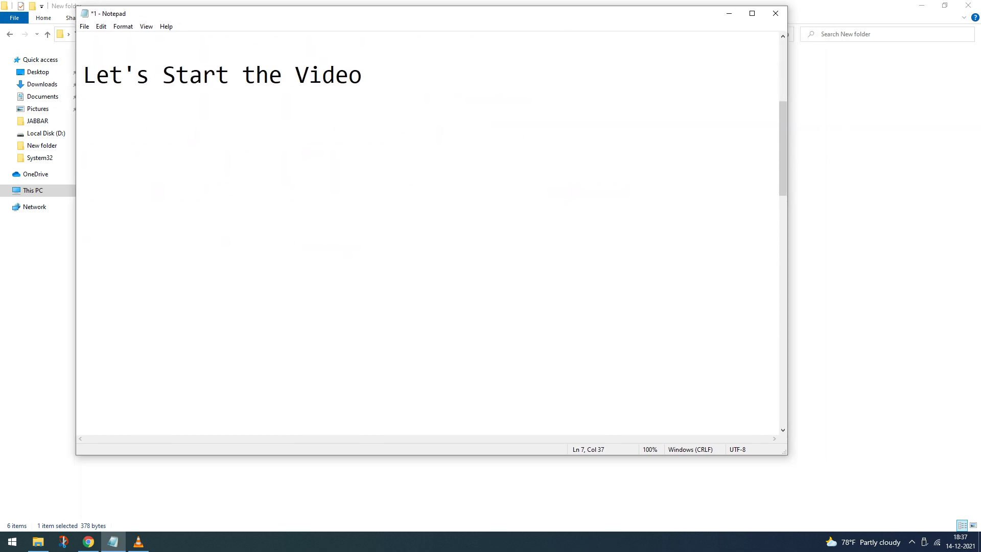
{"action": "scroll", "coordinate": [429, 235], "scroll_direction": "down", "scroll_amount": 2}
{"action": "scroll", "coordinate": [429, 235], "scroll_direction": "down", "scroll_amount": 1}
{"action": "scroll", "coordinate": [429, 235], "scroll_direction": "down", "scroll_amount": 1}
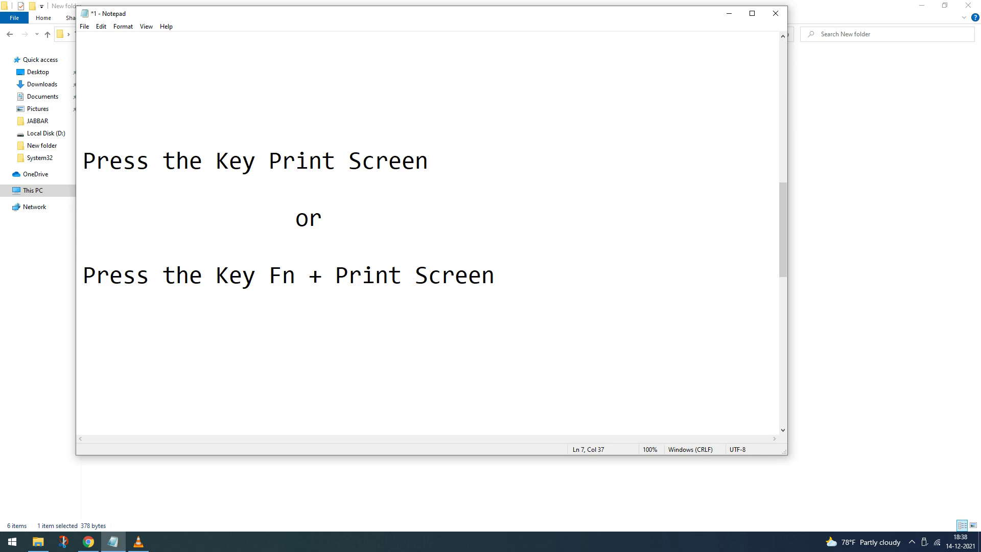
Highlight the key names Print Screen and Fn + Print in the instructions
{"action": "left_click", "coordinate": [282, 161]}
{"action": "key", "text": "shift+End"}
{"action": "key", "text": "Down"}
{"action": "key", "text": "shift+Down"}
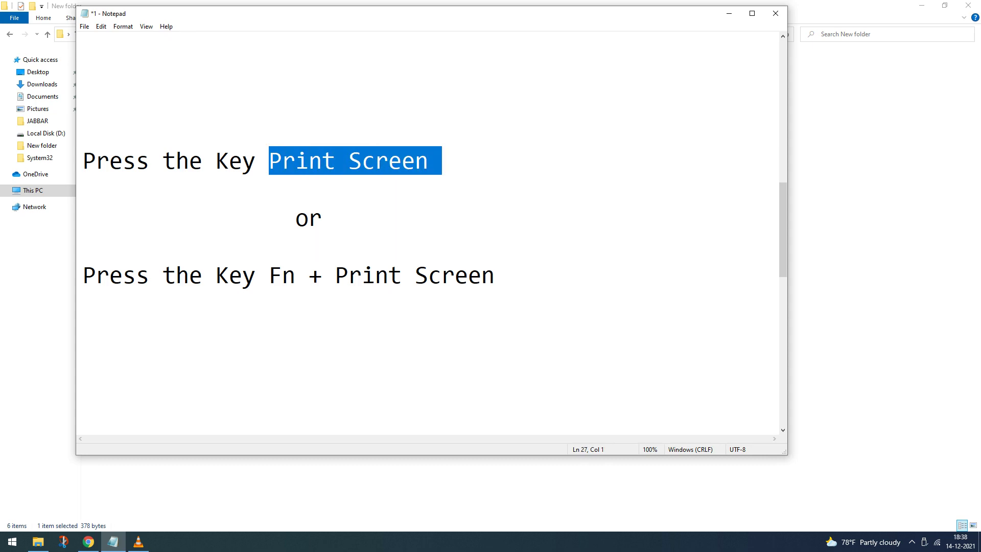
{"action": "key", "text": "Down"}
{"action": "key", "text": "Down"}
{"action": "key", "text": "Down"}
{"action": "key", "text": "ctrl+Right"}
{"action": "key", "text": "ctrl+Right"}
{"action": "key", "text": "ctrl+Right"}
{"action": "key", "text": "shift+Right"}
{"action": "key", "text": "shift+Right"}
{"action": "key", "text": "shift+Right"}
{"action": "key", "text": "shift+Right"}
{"action": "key", "text": "shift+Right"}
{"action": "key", "text": "shift+Right"}
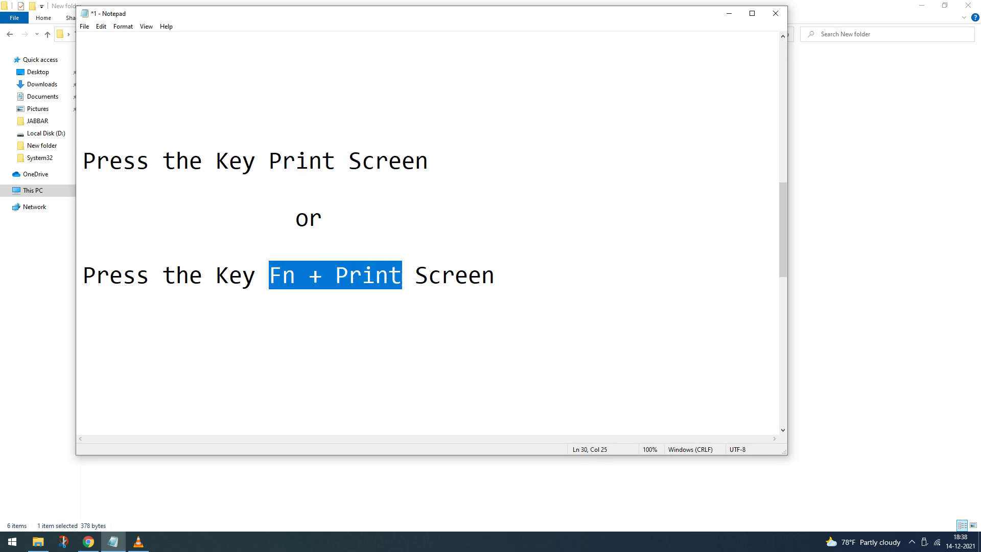
{"action": "key", "text": "Up"}
Add the line 'Open MSPAINT or PBRUSH' below the Fn + Print Screen line, then bring up Run
{"action": "key", "text": "Down"}
{"action": "key", "text": "End"}
{"action": "key", "text": "Down"}
{"action": "key", "text": "Return"}
{"action": "type", "text": "Open MS"}
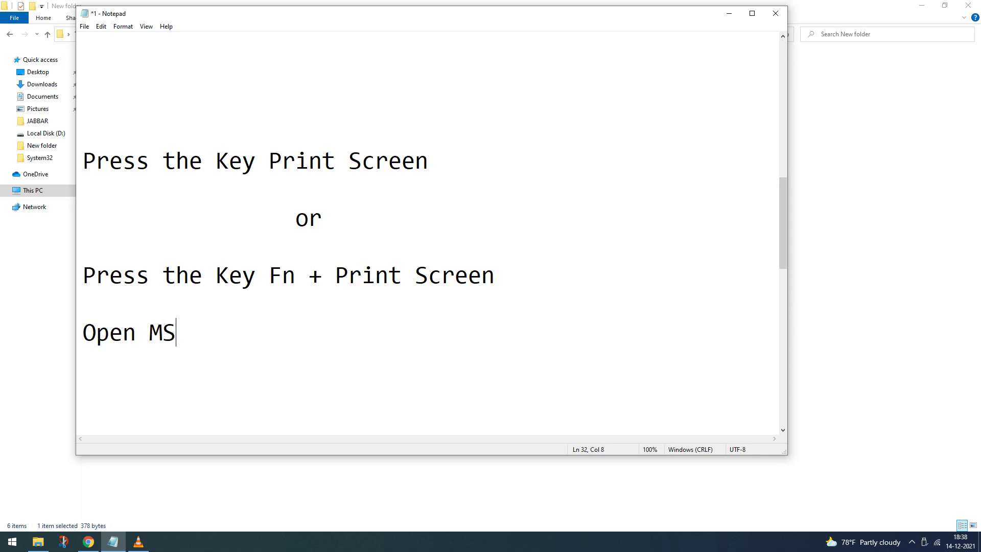
{"action": "type", "text": "PAINT "}
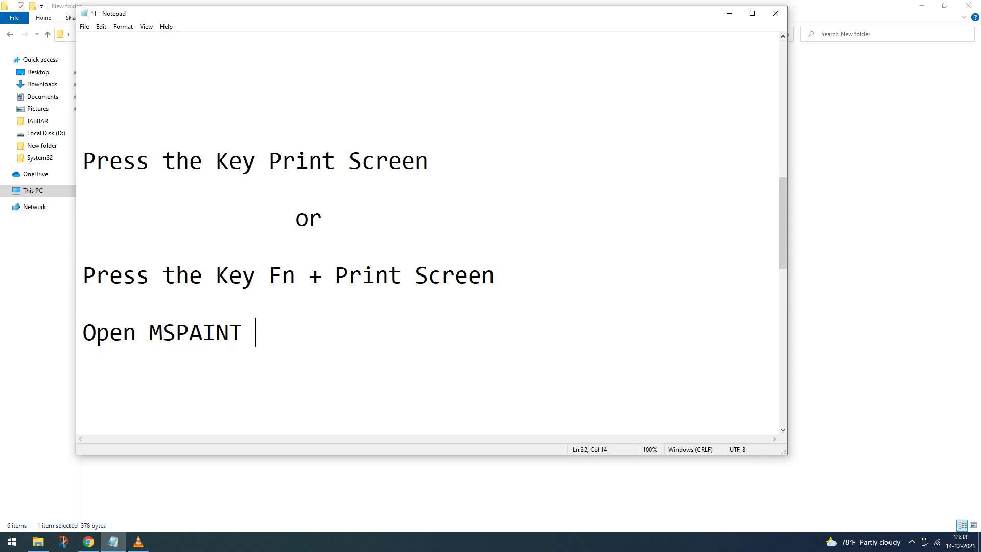
{"action": "type", "text": "or PBR"}
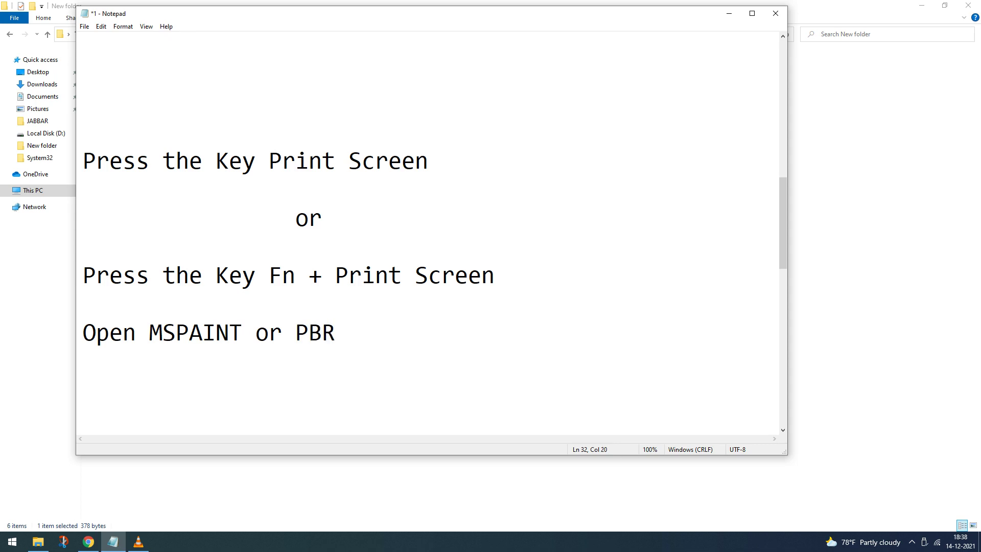
{"action": "type", "text": "USH"}
{"action": "key", "text": "super+r"}
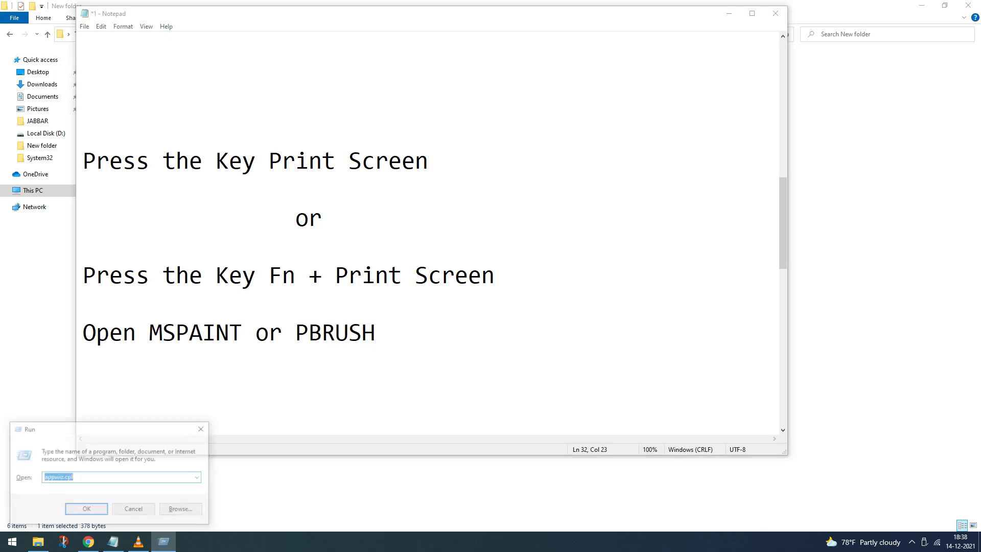
Launch Paint with pbrush and mspaint, choose the Select tool, and open the blank canvas's context menu
{"action": "type", "text": "pbrush"}
{"action": "key", "text": "Return"}
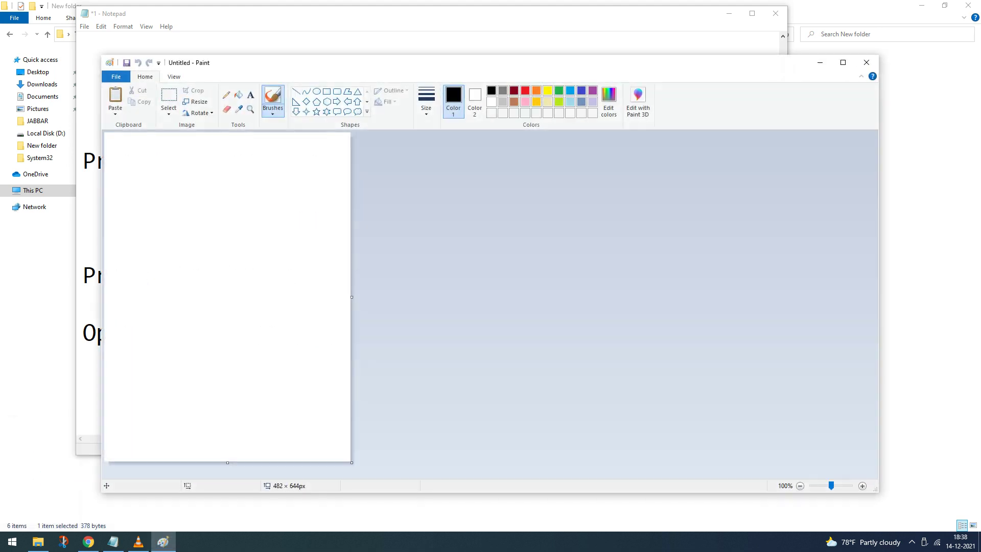
{"action": "key", "text": "super+r"}
{"action": "type", "text": "mspaint"}
{"action": "key", "text": "Return"}
{"action": "left_click", "coordinate": [168, 96]}
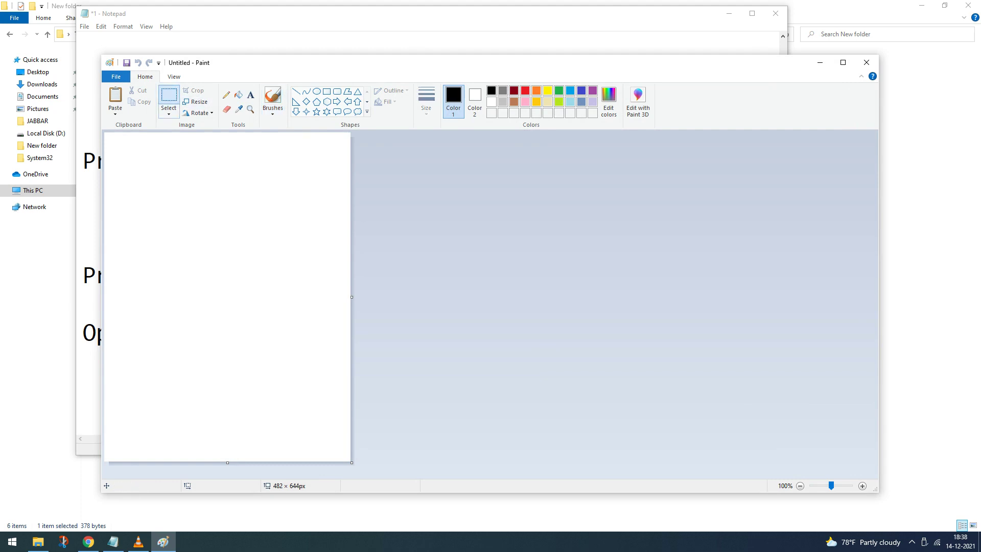
{"action": "right_click", "coordinate": [204, 188]}
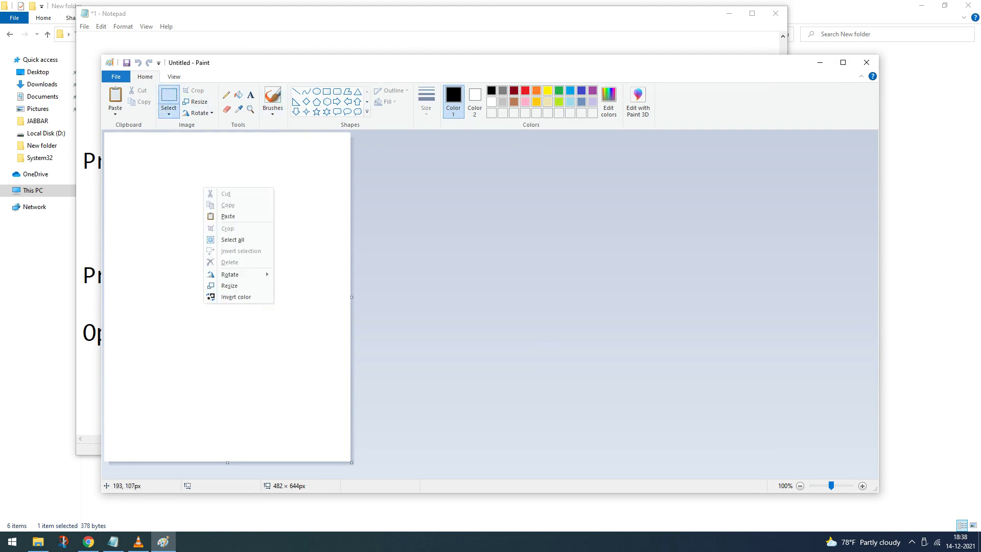
Paste the 1920 × 1080 screenshot, maximize Paint, and nudge the pasted image into place
{"action": "left_click", "coordinate": [227, 216]}
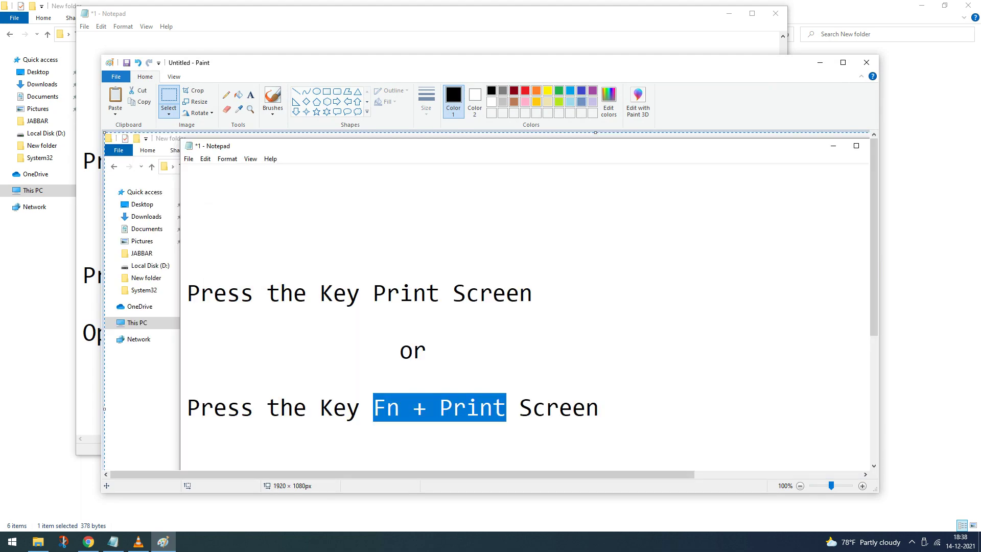
{"action": "key", "text": "super+Up"}
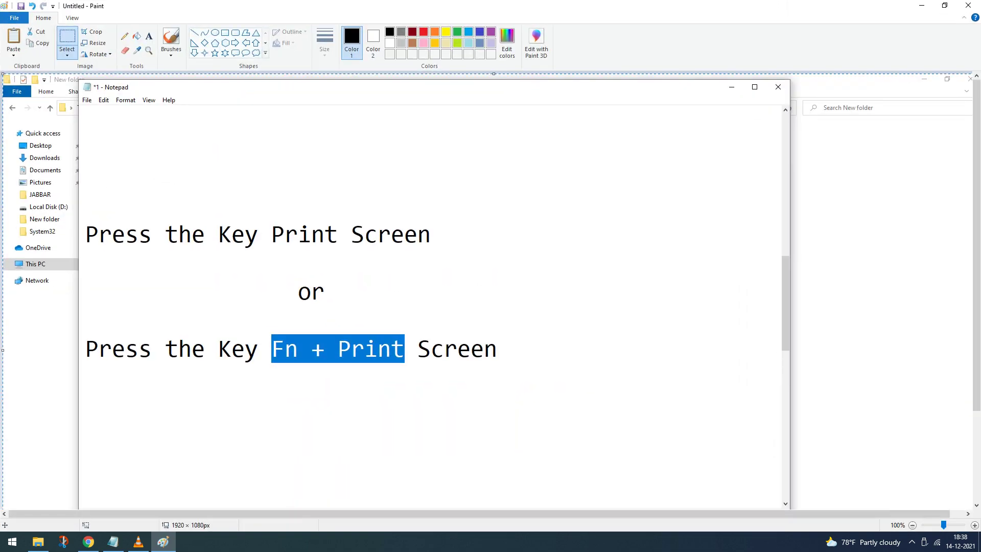
{"action": "mouse_move", "coordinate": [459, 329]}
{"action": "left_mouse_down"}
{"action": "mouse_move", "coordinate": [393, 265]}
{"action": "mouse_move", "coordinate": [446, 280]}
{"action": "mouse_move", "coordinate": [474, 336]}
{"action": "mouse_move", "coordinate": [466, 332]}
{"action": "left_mouse_up"}
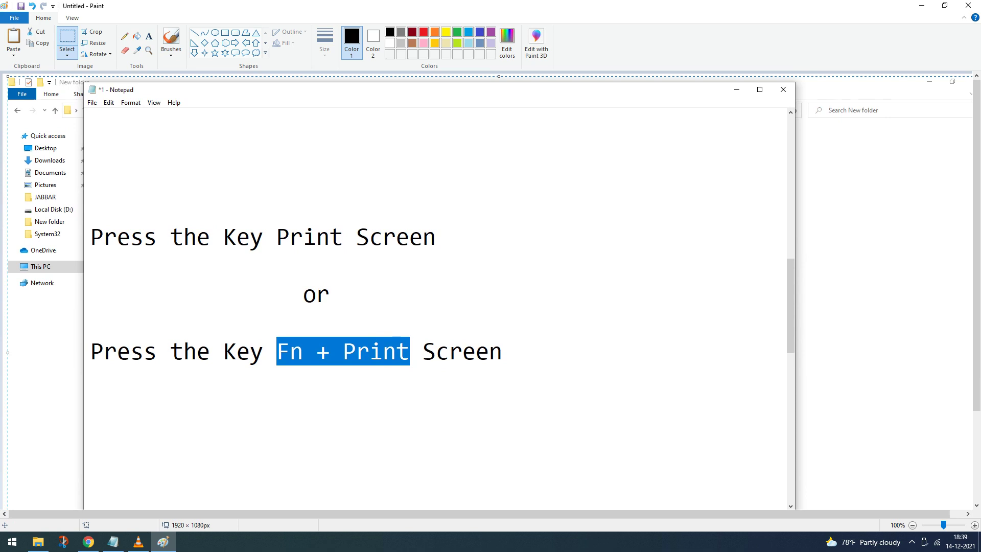
{"action": "left_click", "coordinate": [97, 53]}
Select the Print Screen instruction block and move it to the canvas top-left
{"action": "left_click", "coordinate": [98, 54]}
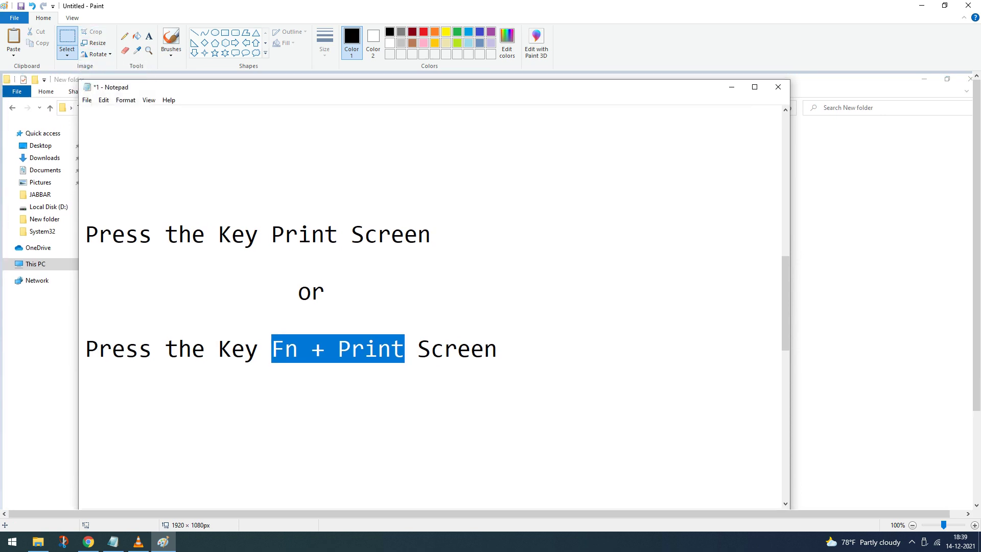
{"action": "left_click", "coordinate": [67, 38]}
{"action": "left_click_drag", "start_coordinate": [543, 207], "coordinate": [81, 388]}
{"action": "left_click_drag", "start_coordinate": [327, 312], "coordinate": [245, 177]}
{"action": "left_click", "coordinate": [630, 216]}
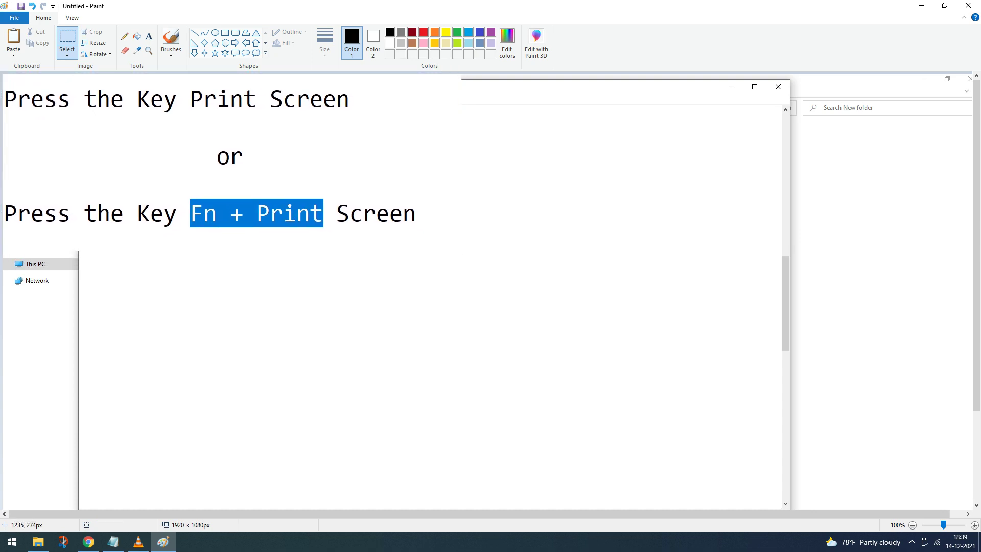
{"action": "scroll", "coordinate": [633, 213], "scroll_direction": "down", "scroll_amount": 2}
{"action": "scroll", "coordinate": [271, 221], "scroll_direction": "up", "scroll_amount": 1}
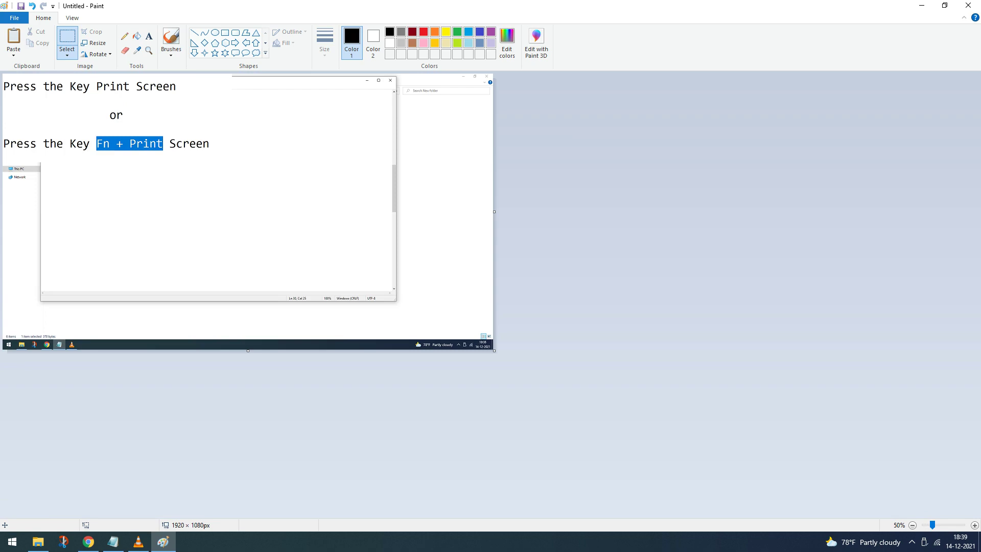
Crop the canvas to the 842 × 328 px instruction text, zoom to 200%, and return to Notepad
{"action": "left_click_drag", "start_coordinate": [2, 75], "coordinate": [221, 161]}
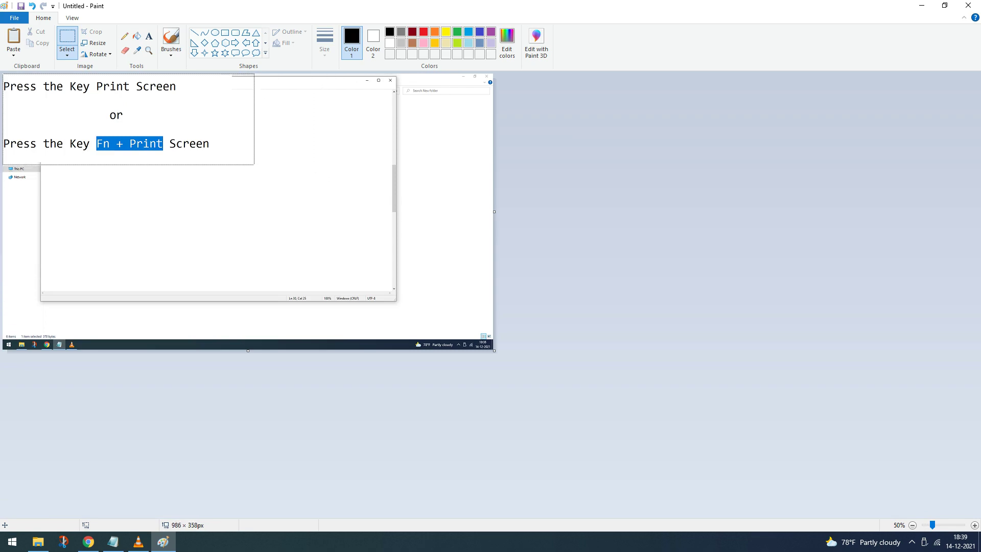
{"action": "left_click_drag", "start_coordinate": [221, 161], "coordinate": [218, 158]}
{"action": "key", "text": "ctrl+shift+x"}
{"action": "key", "text": "ctrl+Page_Up"}
{"action": "key", "text": "ctrl+Page_Up"}
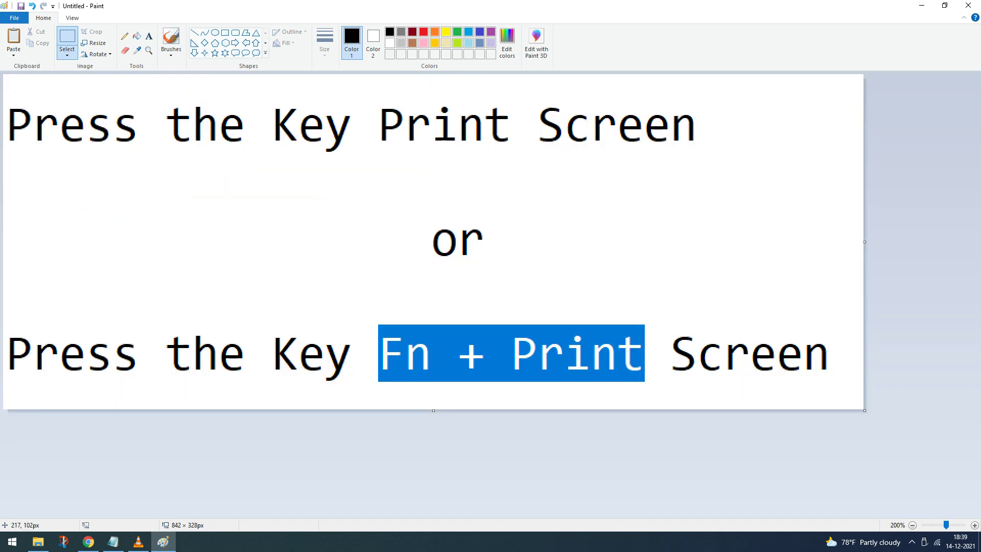
{"action": "key", "text": "alt+Tab"}
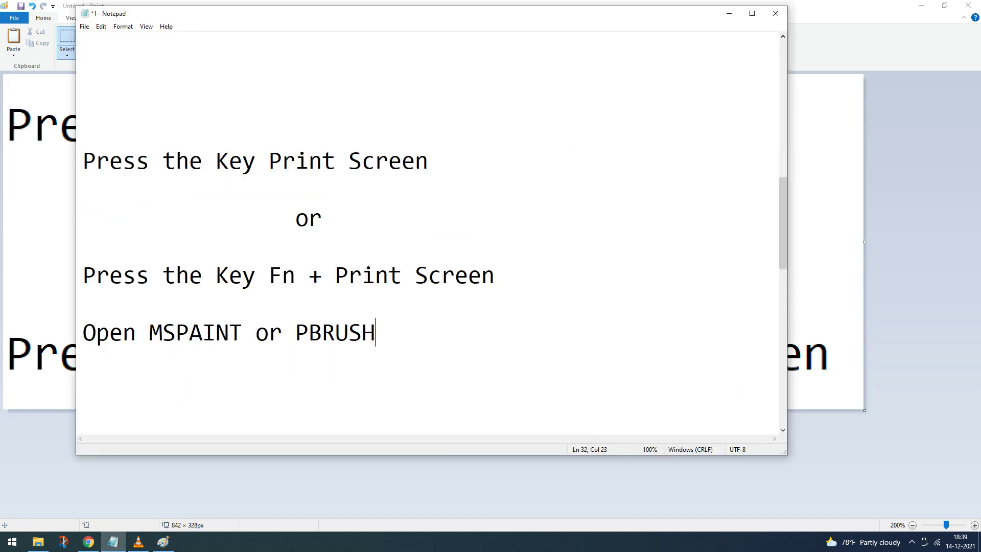
Add 'CTRL + SCROLL YOUR MOUSE TO RESIZE THE SCREEN', fixing the typo, then minimize Notepad
{"action": "type", "text": "CTRL + "}
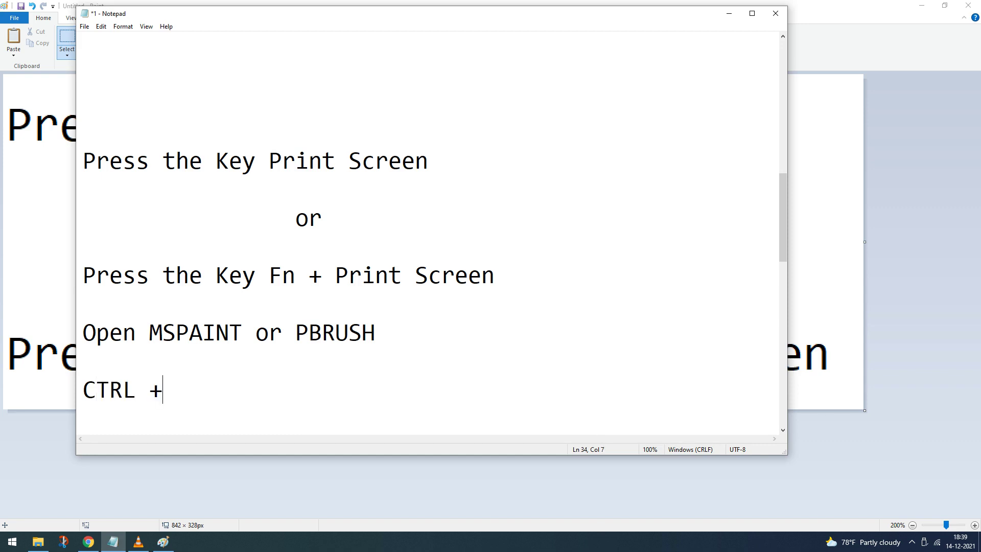
{"action": "type", "text": "SCROLL YOUR MOUSE TO RESIZE THE SCREEN"}
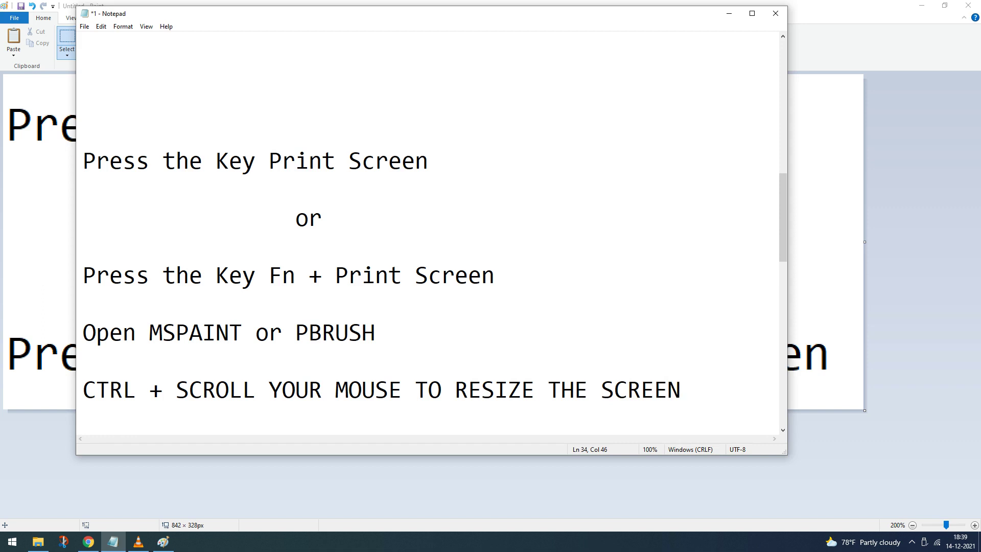
{"action": "left_click", "coordinate": [728, 13]}
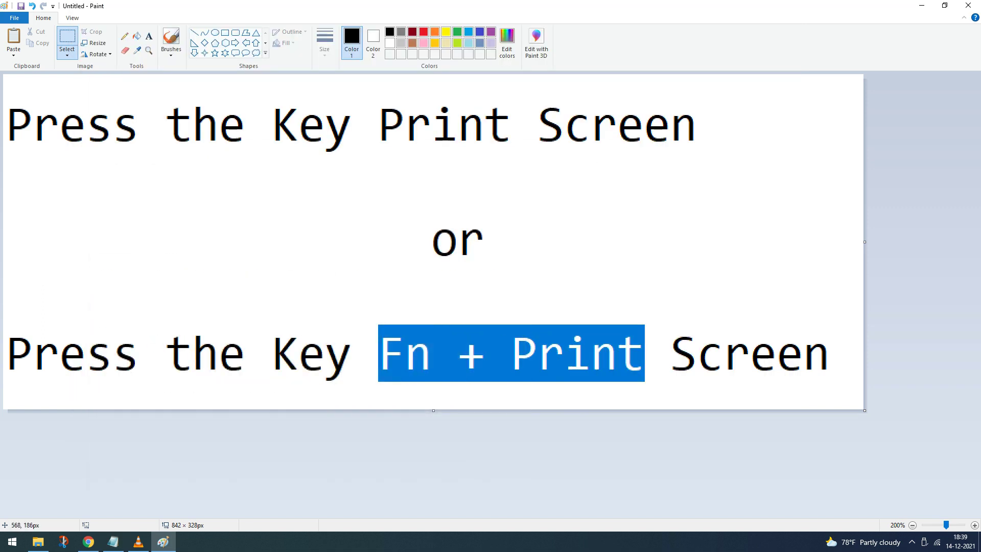
Save the cropped image as the JPEG picture '1111' on the Desktop and close Paint
{"action": "left_click", "coordinate": [14, 18]}
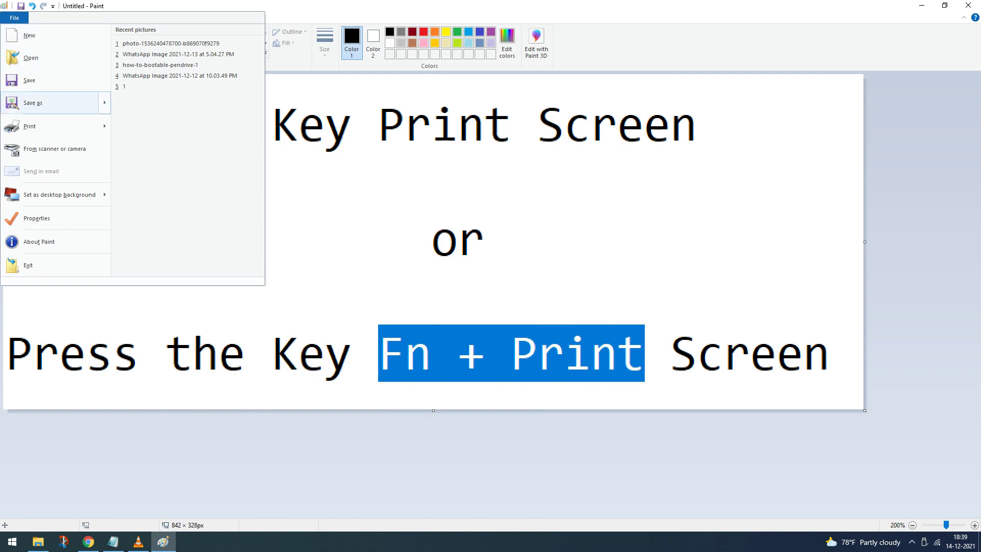
{"action": "left_click", "coordinate": [152, 77]}
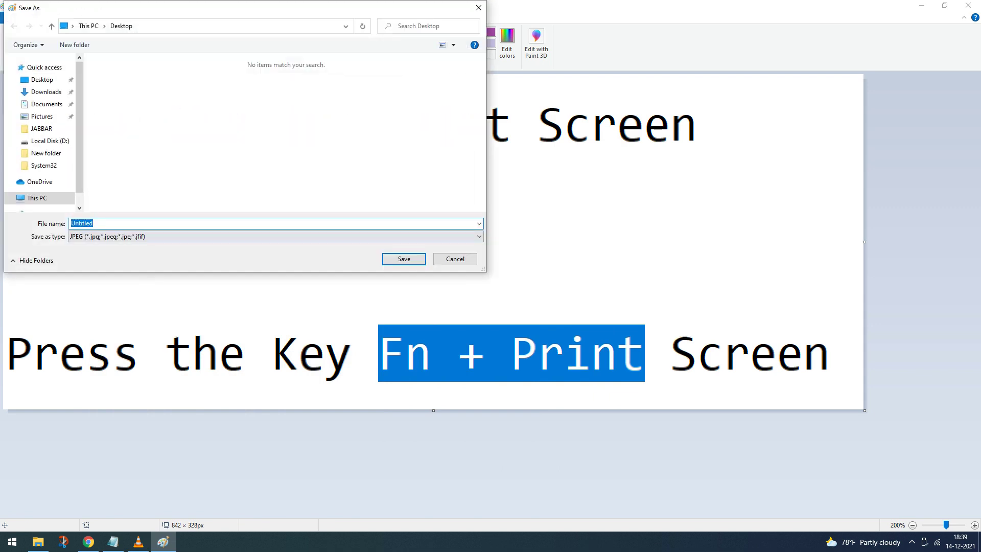
{"action": "type", "text": "1111"}
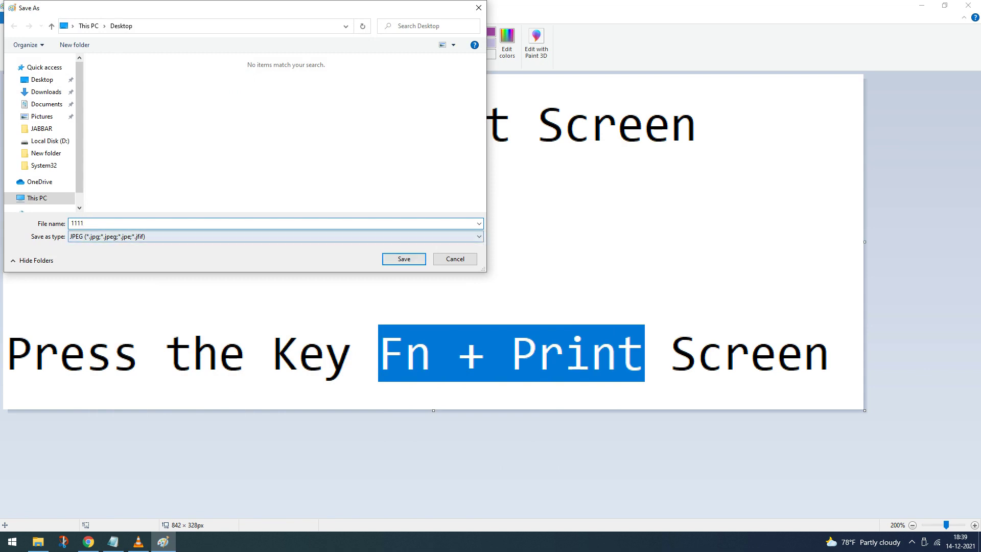
{"action": "key", "text": "Return"}
{"action": "left_click", "coordinate": [968, 5]}
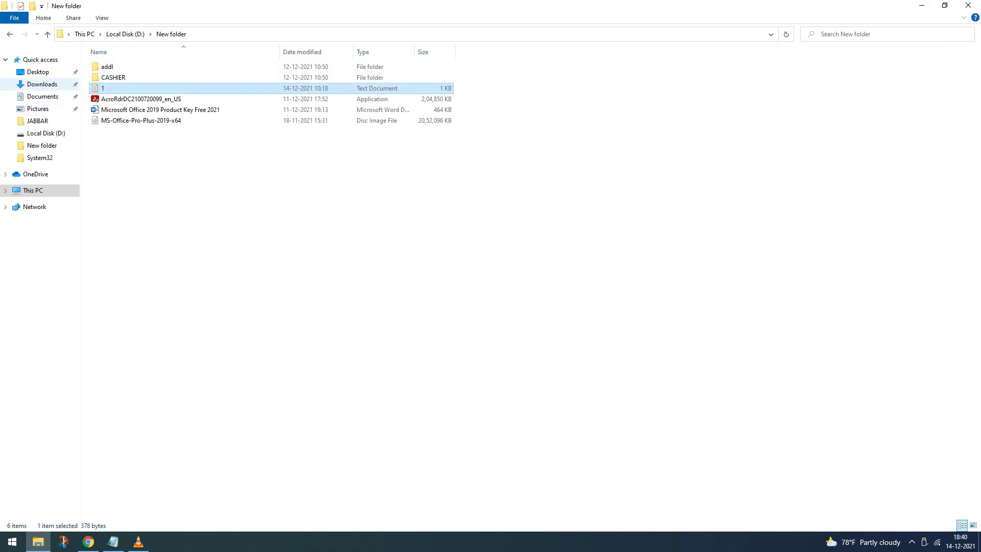
Open the Desktop folder and switch it to extra large icons
{"action": "left_click", "coordinate": [37, 72]}
{"action": "left_click", "coordinate": [108, 67]}
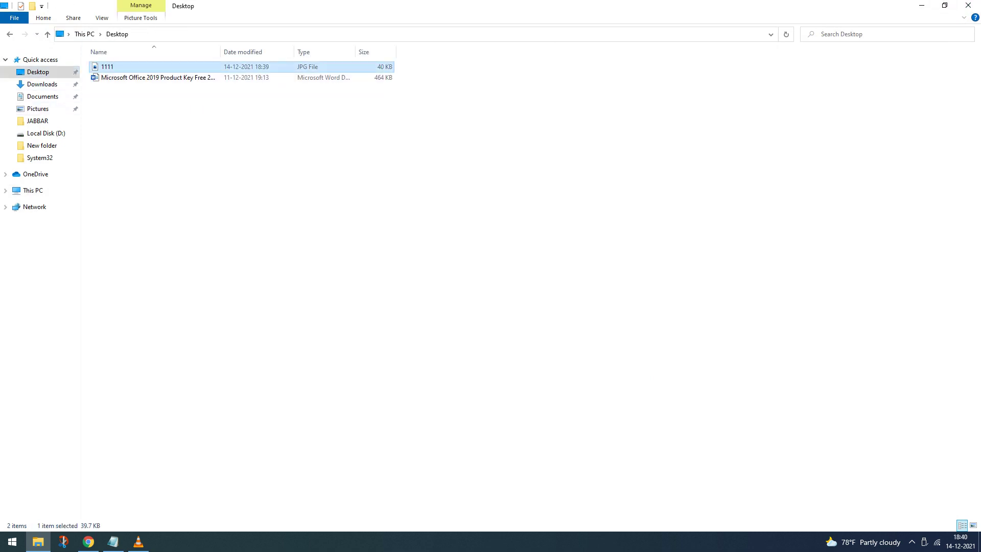
{"action": "right_click", "coordinate": [183, 179]}
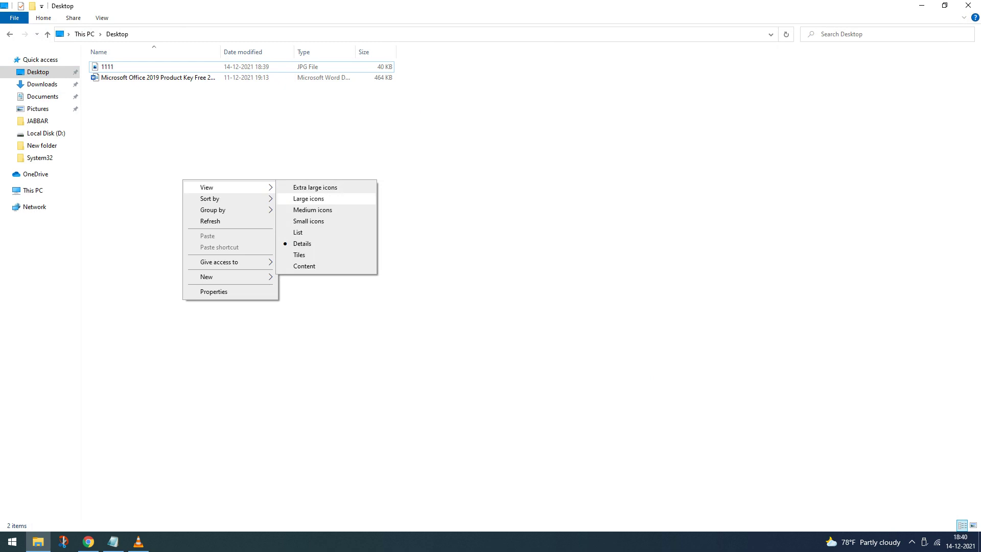
{"action": "left_click", "coordinate": [315, 187]}
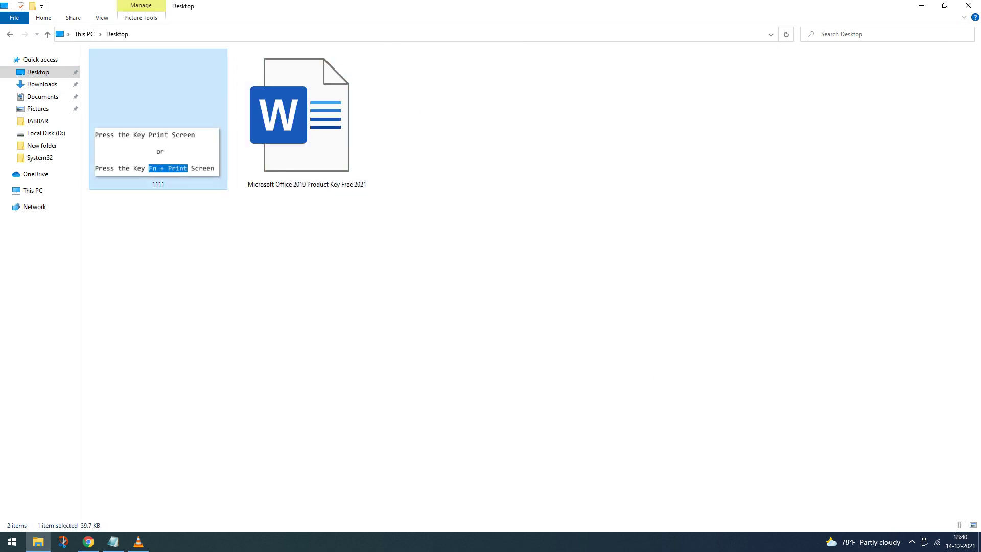
Preview 1111 in Photos, zooming in and out, then close it and refresh the Desktop folder
{"action": "key", "text": "Return"}
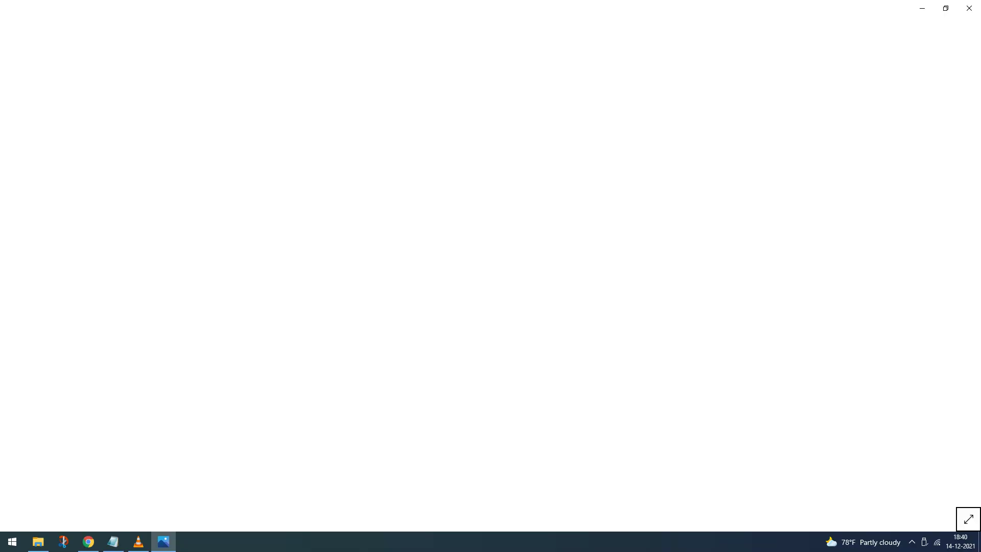
{"action": "key", "text": "ctrl+plus"}
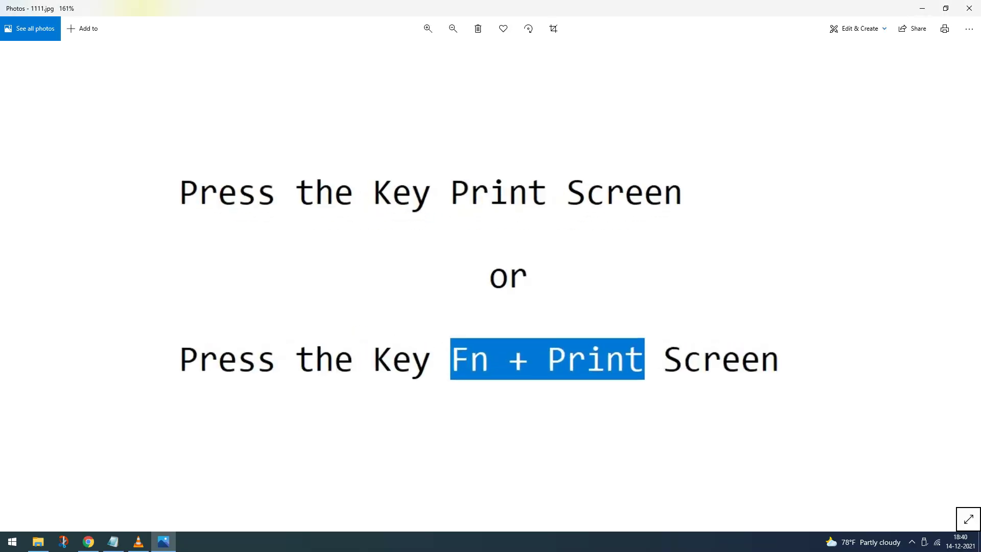
{"action": "key", "text": "ctrl+minus"}
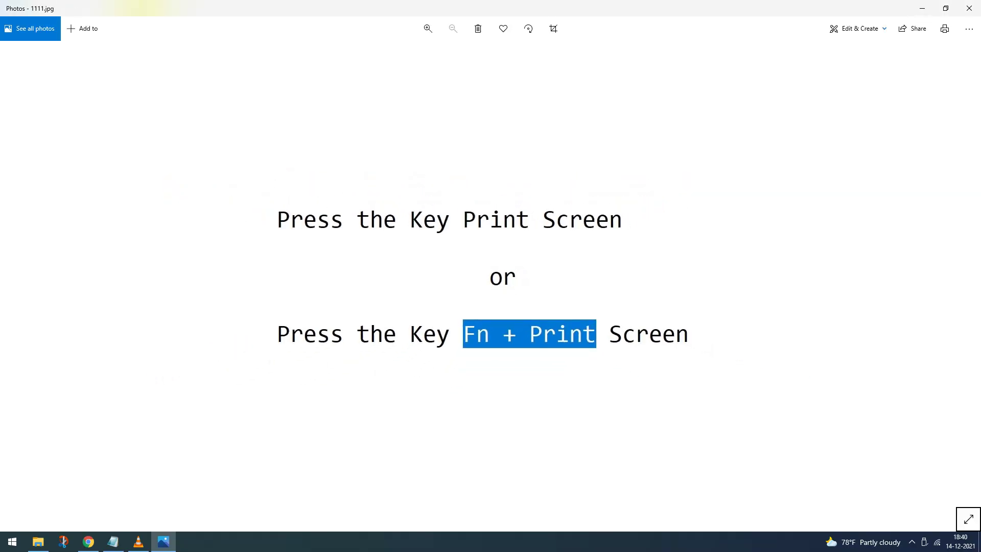
{"action": "left_click", "coordinate": [969, 8]}
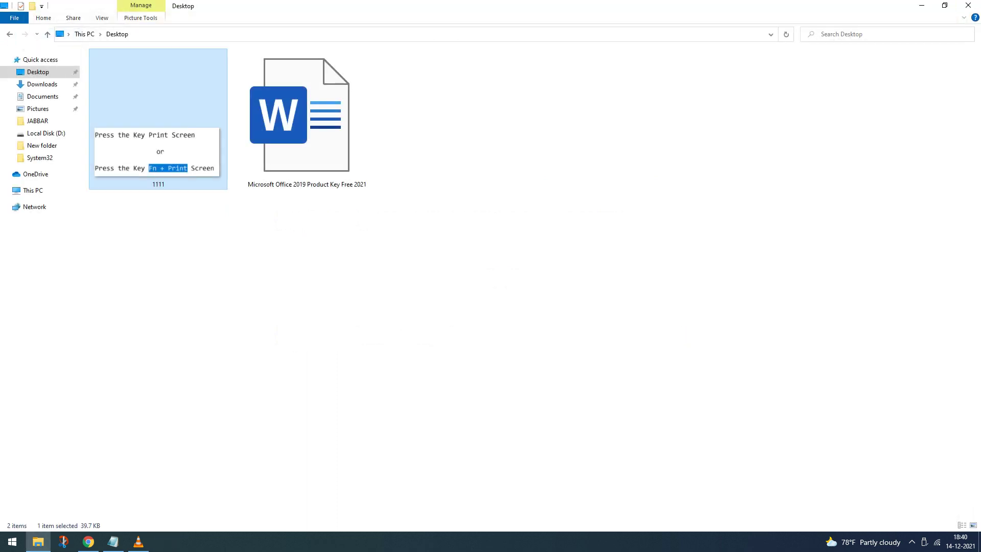
{"action": "right_click", "coordinate": [464, 213]}
{"action": "left_click", "coordinate": [491, 254]}
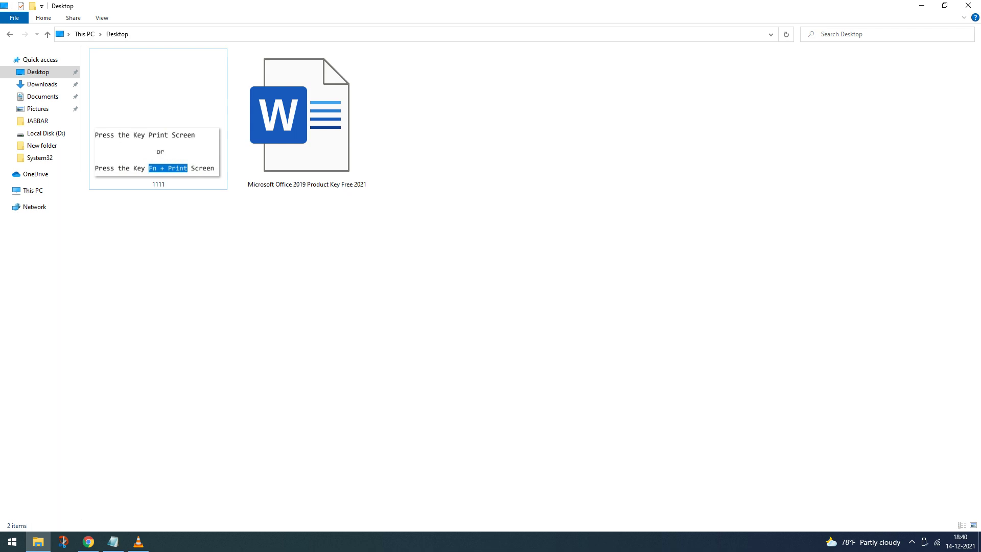
{"action": "key", "text": "super+r"}
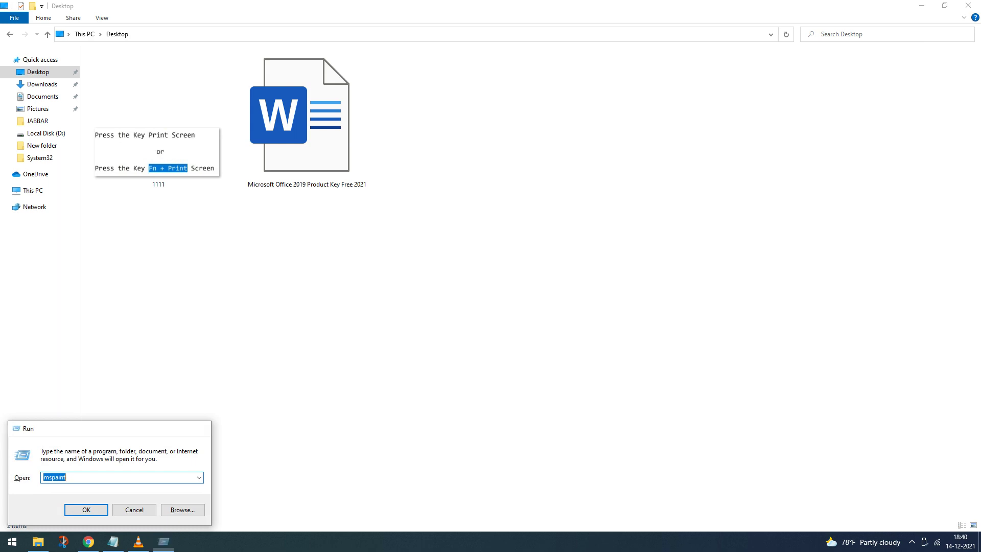
Launch mspaint, paste the full-screen screenshot, save it as JPEG 2222, and close Paint
{"action": "key", "text": "Return"}
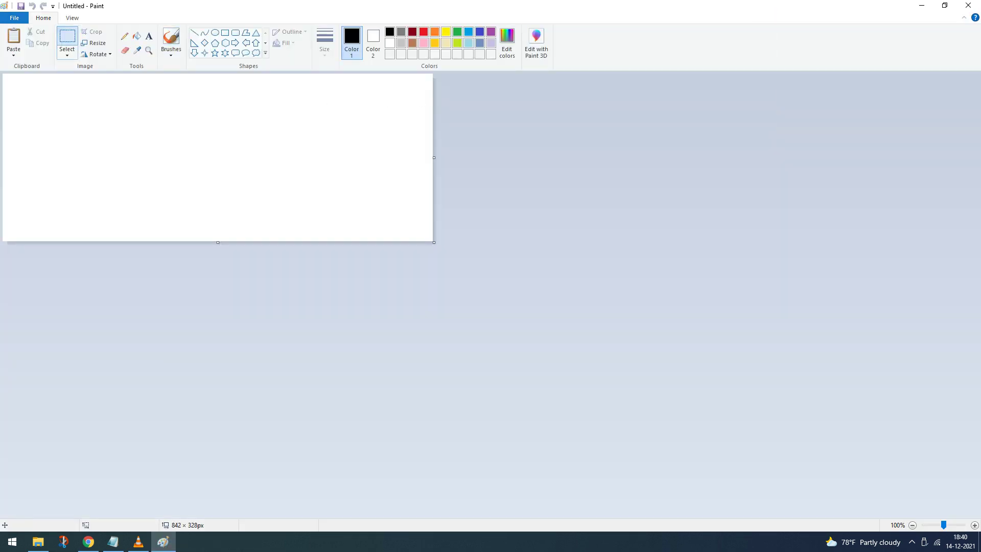
{"action": "right_click", "coordinate": [100, 110]}
{"action": "left_click", "coordinate": [125, 141]}
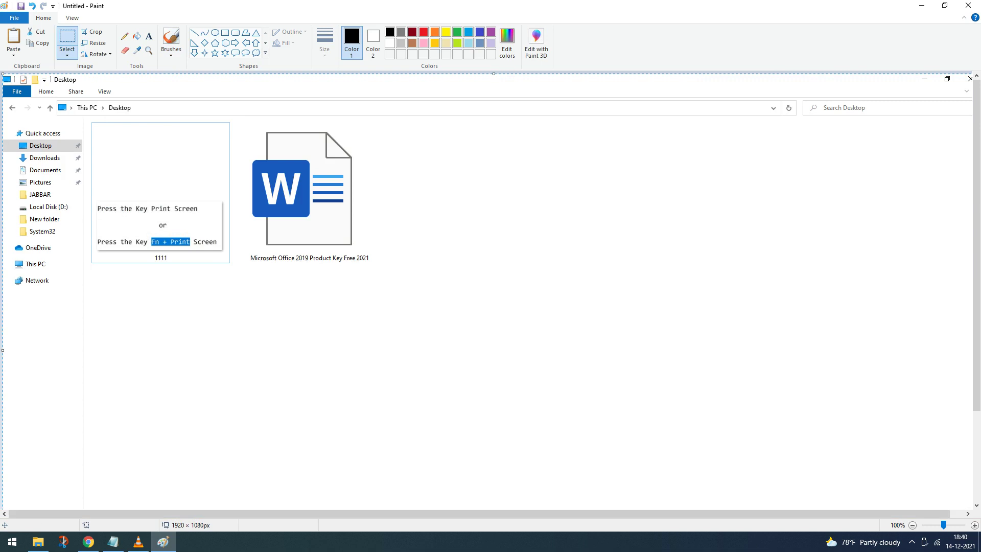
{"action": "left_click", "coordinate": [14, 18]}
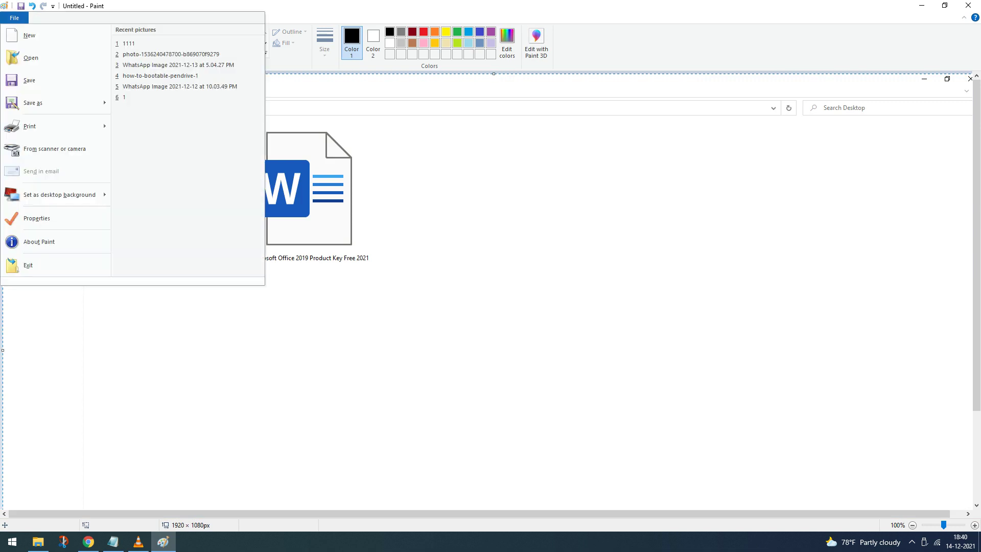
{"action": "left_click", "coordinate": [152, 76]}
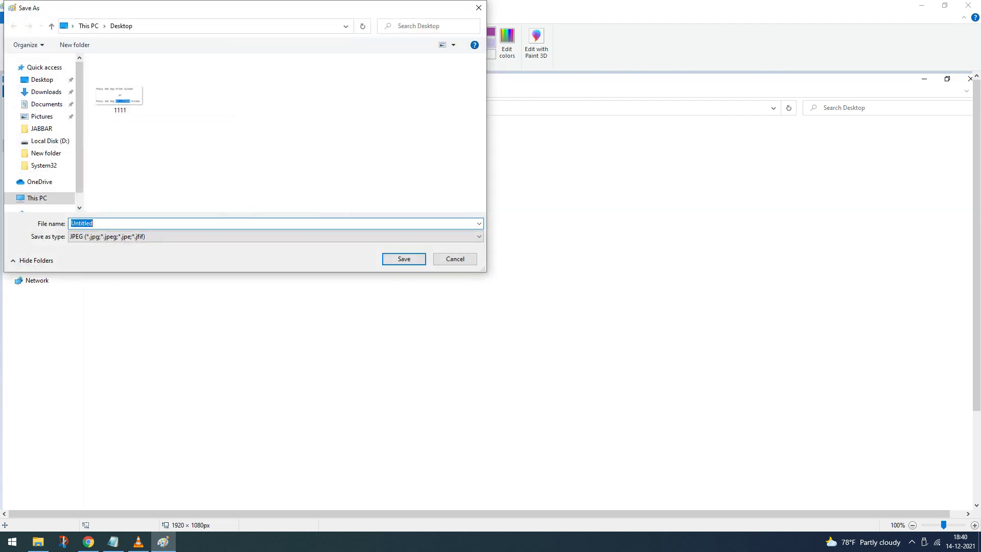
{"action": "type", "text": "222"}
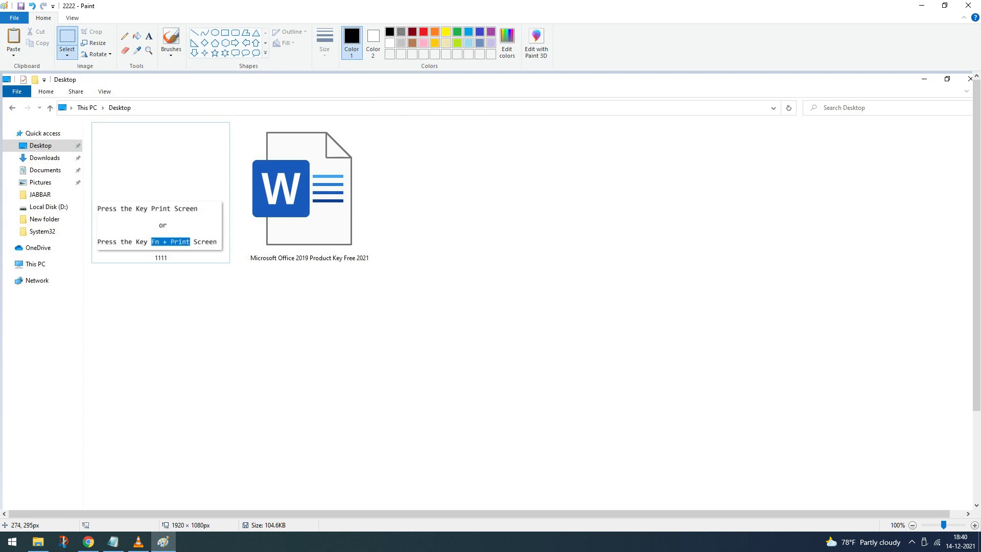
{"action": "left_click", "coordinate": [967, 6]}
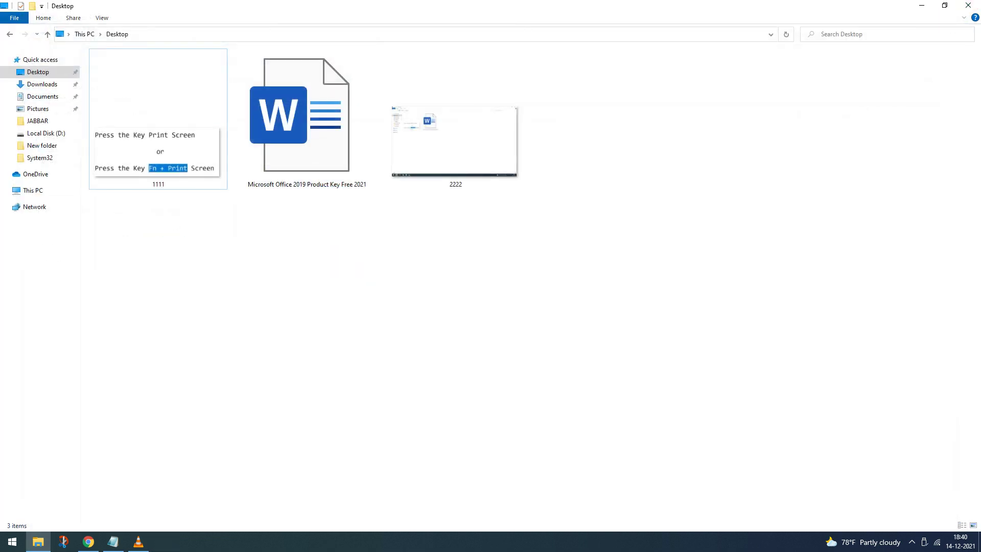
View 2222 in Photos, close it, and refresh the Desktop folder
{"action": "left_click", "coordinate": [454, 138]}
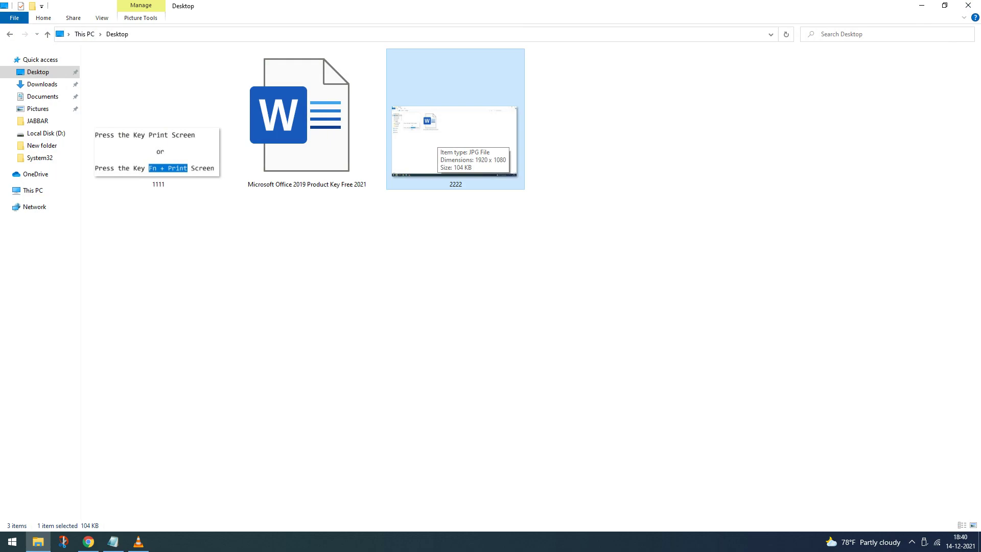
{"action": "double_click", "coordinate": [437, 137]}
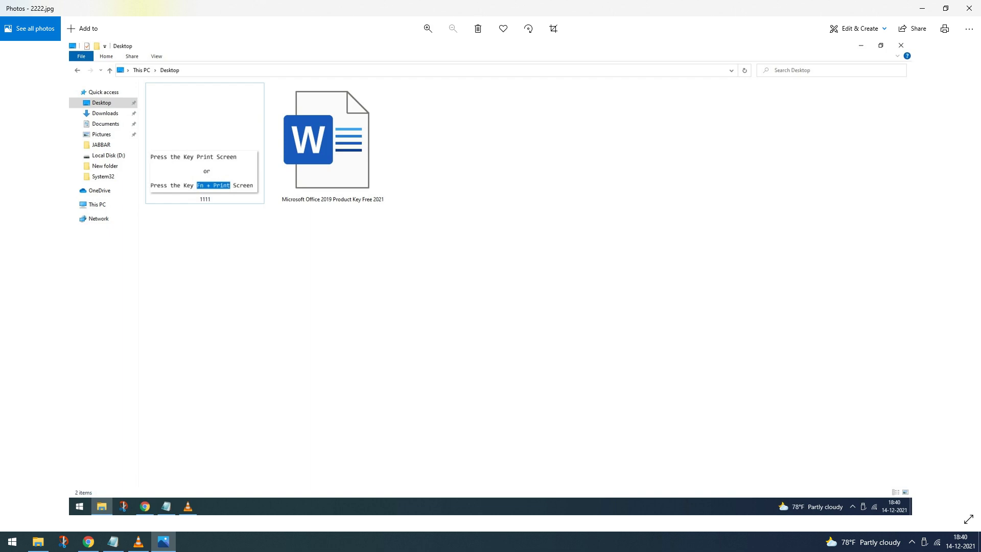
{"action": "left_click", "coordinate": [968, 8]}
{"action": "right_click", "coordinate": [329, 212]}
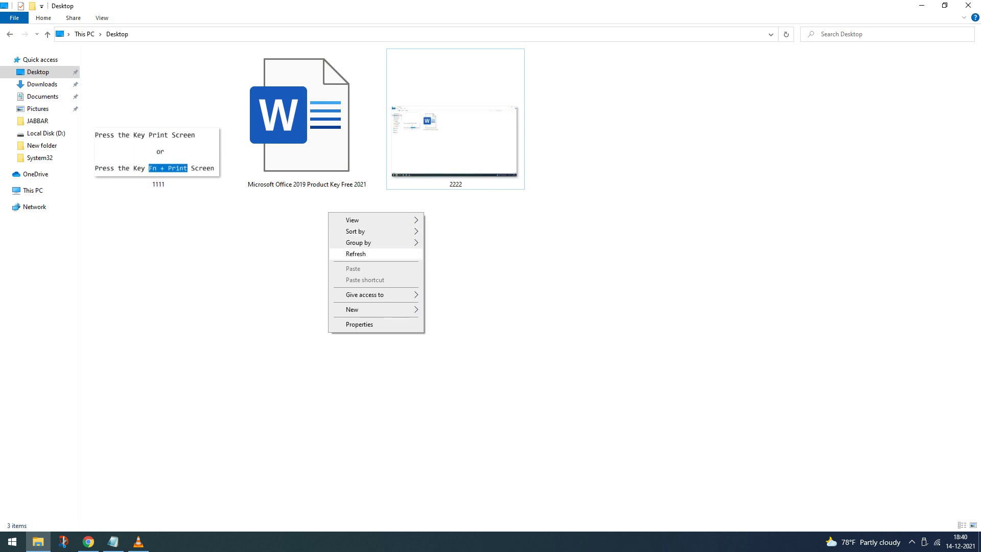
{"action": "left_click", "coordinate": [356, 254]}
Select both 1111 and 2222 and permanently delete them with Shift+Delete
{"action": "left_click", "coordinate": [306, 143]}
{"action": "left_click_drag", "start_coordinate": [336, 246], "coordinate": [117, 141]}
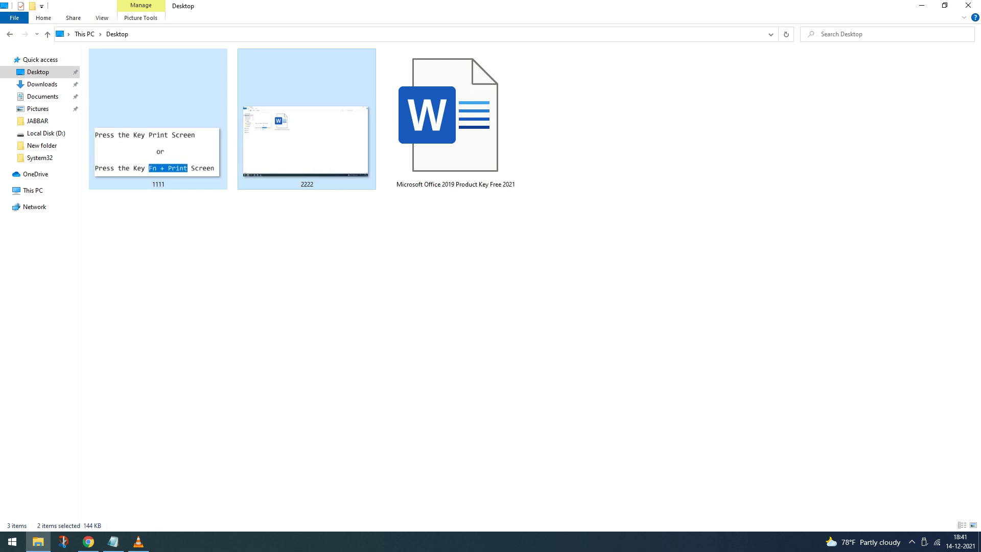
{"action": "key", "text": "alt+Tab"}
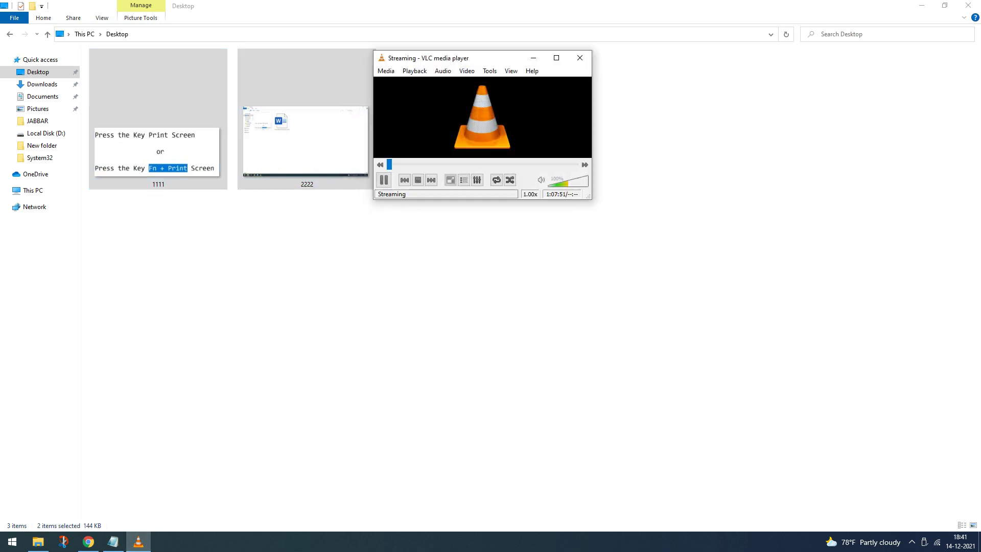
{"action": "left_click", "coordinate": [533, 57]}
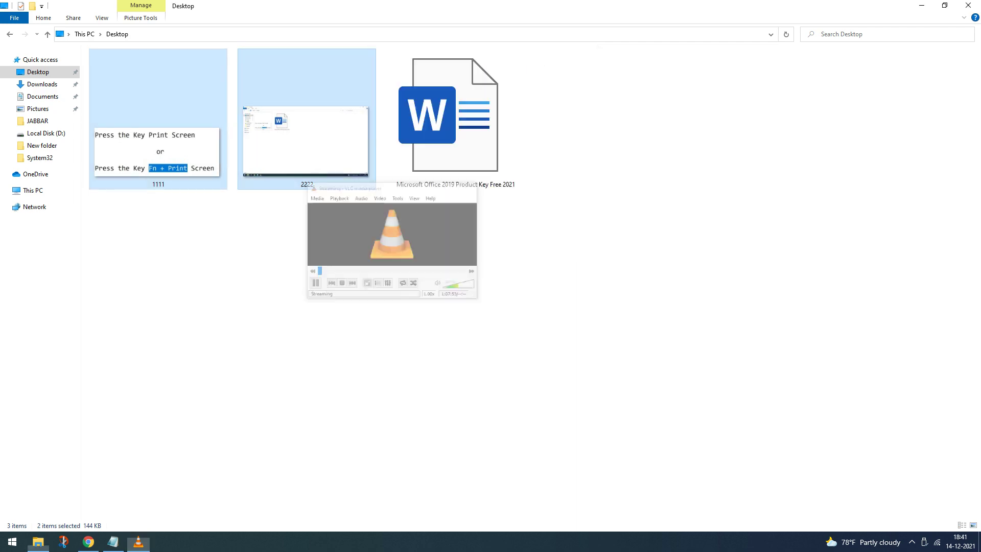
{"action": "key", "text": "shift+Delete"}
{"action": "key", "text": "Return"}
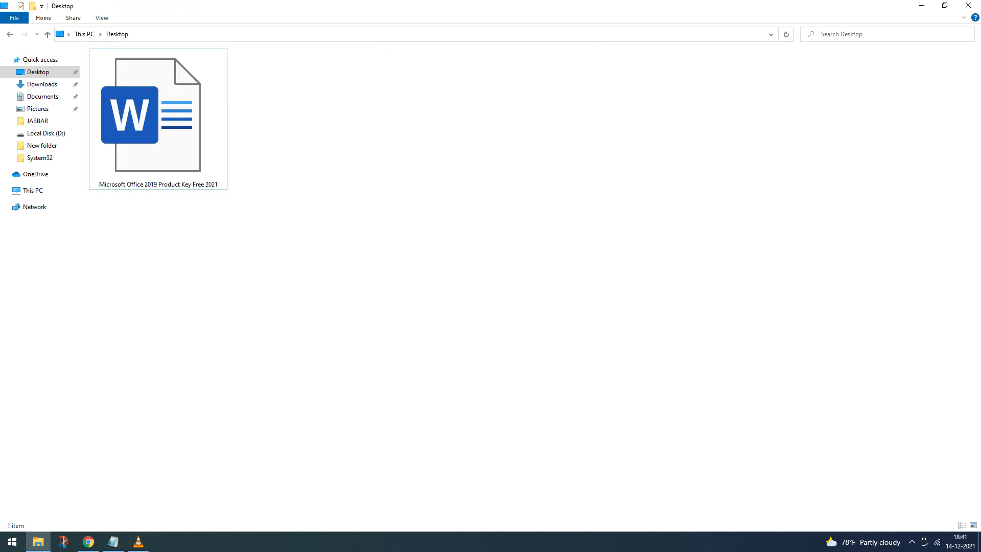
{"action": "key", "text": "alt+Tab"}
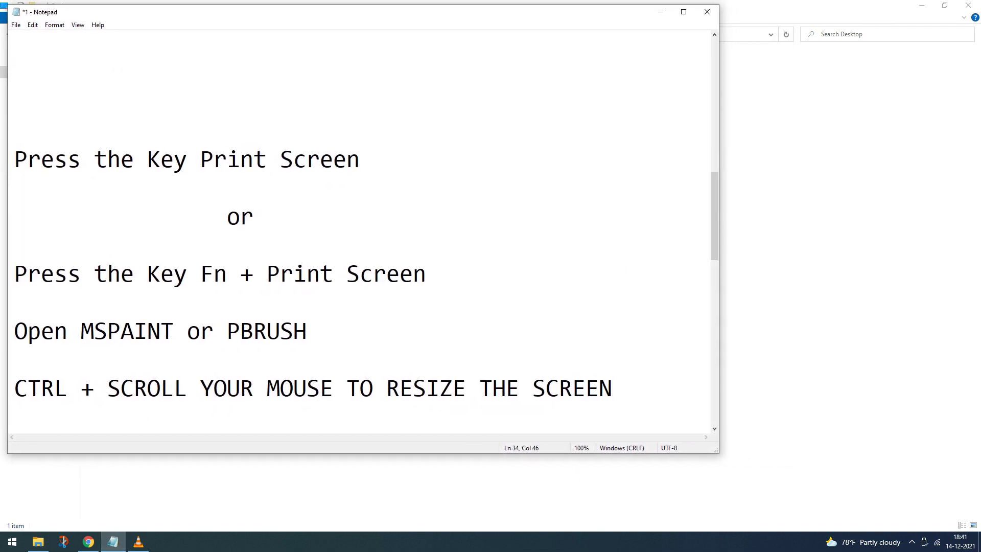
Maximize Notepad and indent the six outro lines from I Hope you Like my Video to Take Care Good Bye
{"action": "left_click", "coordinate": [683, 11]}
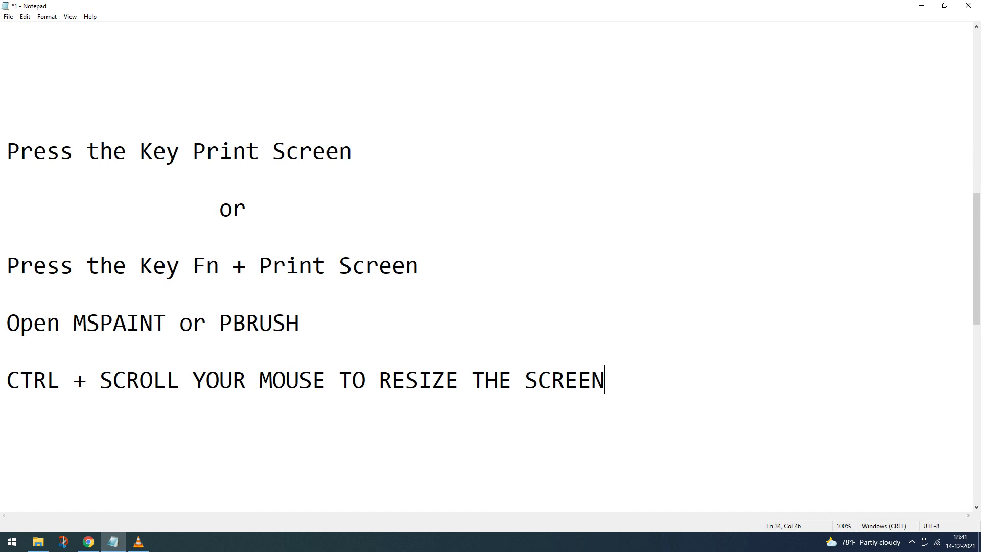
{"action": "scroll", "coordinate": [490, 266], "scroll_direction": "down", "scroll_amount": 2}
{"action": "scroll", "coordinate": [490, 266], "scroll_direction": "down", "scroll_amount": 2}
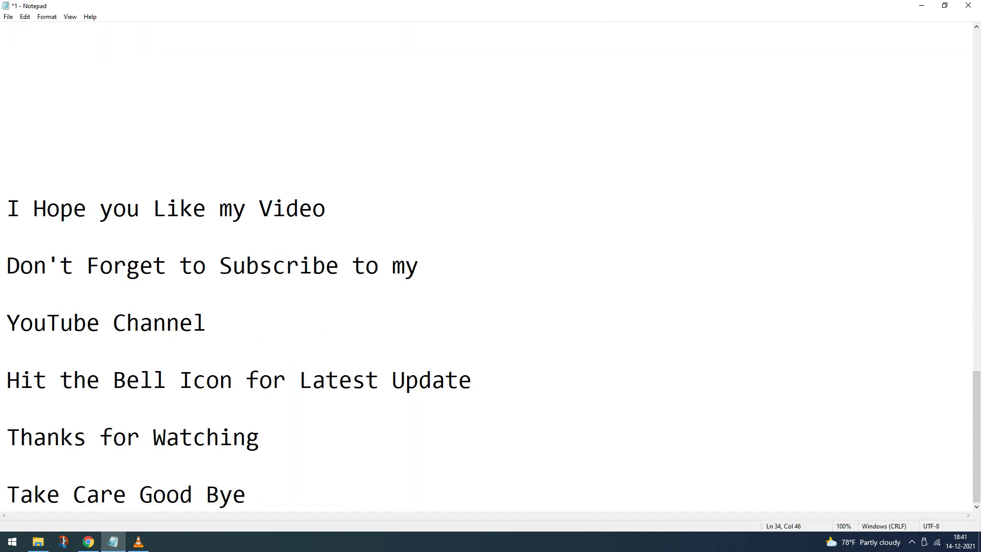
{"action": "left_click", "coordinate": [7, 208]}
{"action": "key", "text": "Tab"}
{"action": "left_click", "coordinate": [7, 265]}
{"action": "key", "text": "Tab"}
{"action": "left_click", "coordinate": [7, 322]}
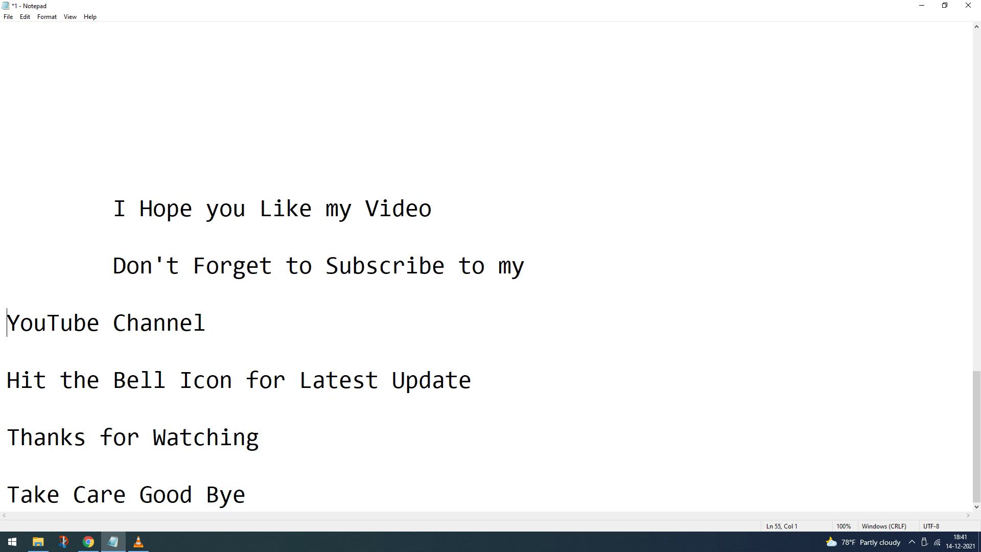
{"action": "key", "text": "Tab"}
{"action": "left_click", "coordinate": [7, 380]}
{"action": "key", "text": "Tab"}
{"action": "left_click", "coordinate": [7, 437]}
{"action": "key", "text": "Tab"}
{"action": "left_click", "coordinate": [6, 494]}
{"action": "key", "text": "Tab"}
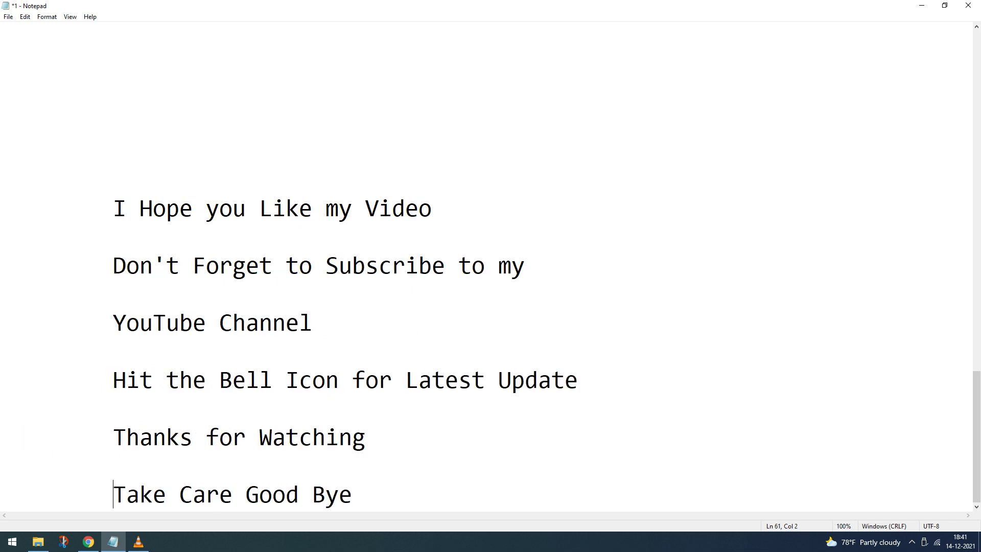
Add two blank lines after the Take Care Good Bye line
{"action": "key", "text": "End"}
{"action": "key", "text": "Return"}
{"action": "key", "text": "Return"}
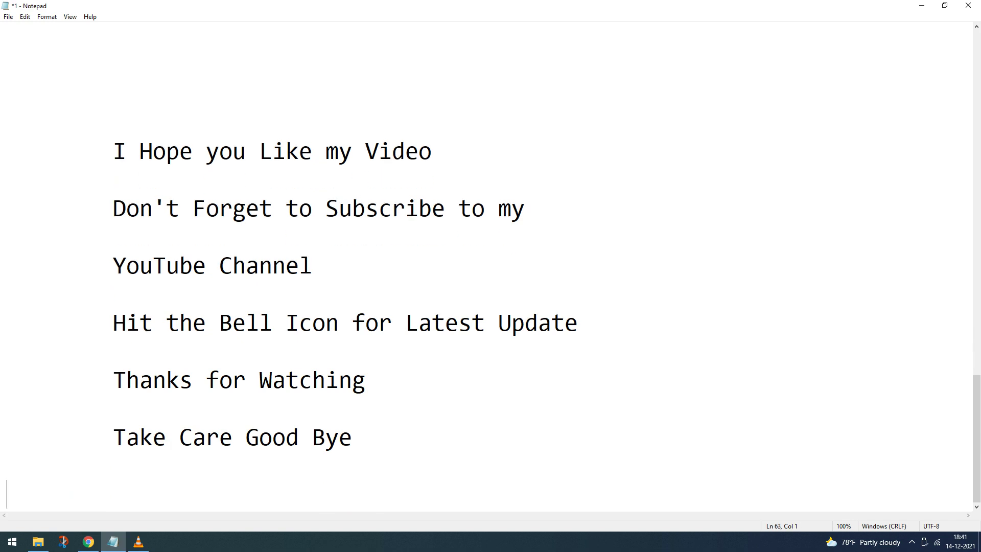
{"action": "key", "text": "Return"}
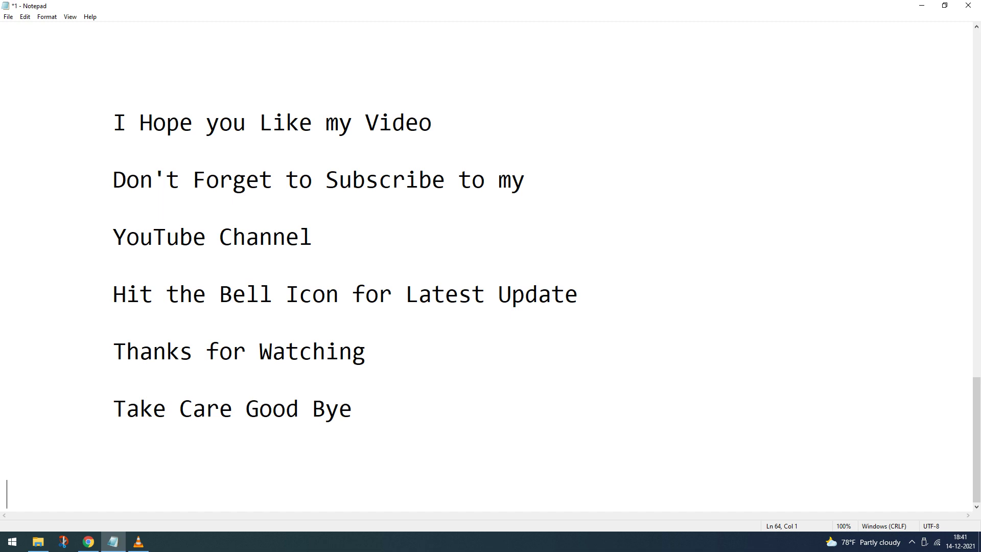
Highlight the Don't Forget, Hit the Bell, Thanks for Watching and Take Care Good Bye lines
{"action": "key", "text": "Up"}
{"action": "key", "text": "Up"}
{"action": "key", "text": "Up"}
{"action": "key", "text": "shift+End"}
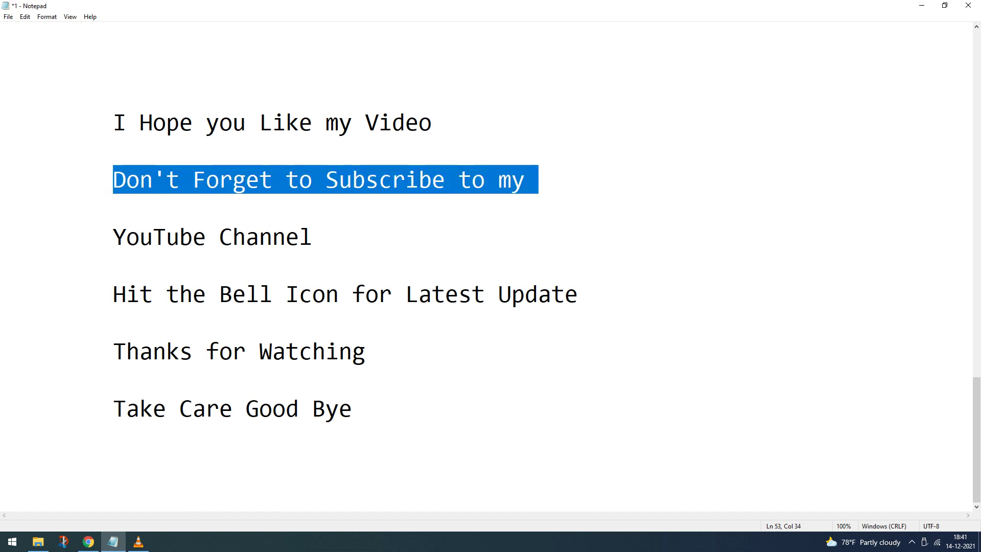
{"action": "key", "text": "Down"}
{"action": "key", "text": "Down"}
{"action": "key", "text": "Down"}
{"action": "key", "text": "Home"}
{"action": "key", "text": "shift+Right"}
{"action": "key", "text": "shift+Right"}
{"action": "key", "text": "shift+Right"}
{"action": "key", "text": "shift+Right"}
{"action": "key", "text": "shift+Right"}
{"action": "key", "text": "shift+Right"}
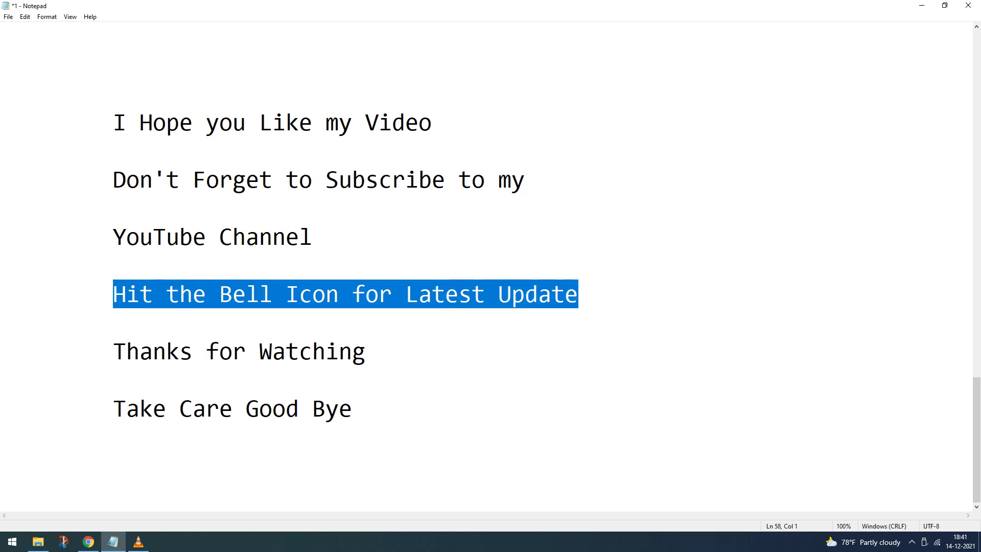
{"action": "key", "text": "Down"}
{"action": "key", "text": "shift+Right"}
{"action": "key", "text": "shift+Right"}
{"action": "key", "text": "shift+Right"}
{"action": "key", "text": "shift+Right"}
{"action": "key", "text": "shift+Right"}
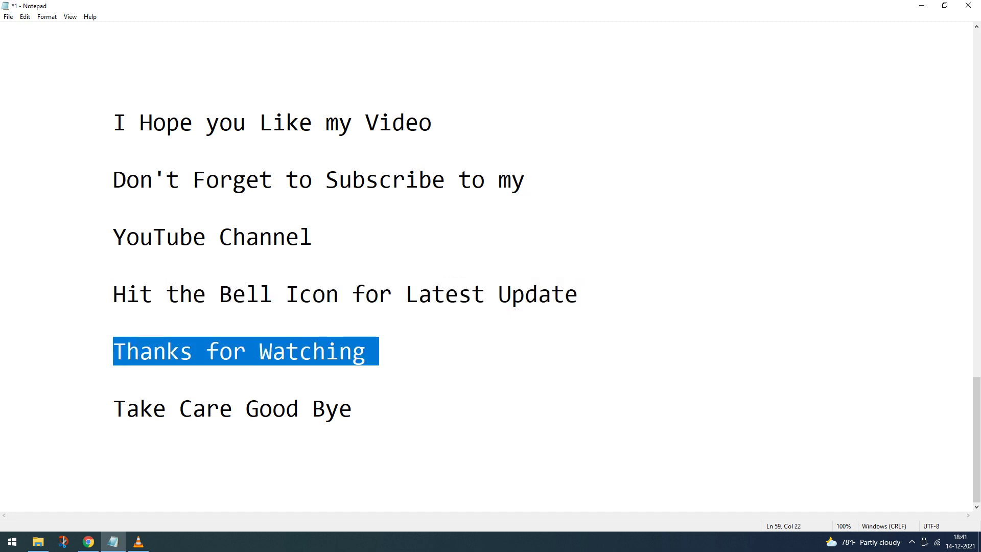
{"action": "key", "text": "Down"}
{"action": "key", "text": "Down"}
{"action": "key", "text": "shift+Right"}
{"action": "key", "text": "shift+Right"}
{"action": "key", "text": "shift+Right"}
{"action": "key", "text": "shift+Right"}
{"action": "key", "text": "shift+Right"}
{"action": "key", "text": "shift+Right"}
{"action": "key", "text": "shift+Left"}
{"action": "key", "text": "Right"}
{"action": "key", "text": "Right"}
{"action": "key", "text": "shift+Right"}
{"action": "key", "text": "shift+End"}
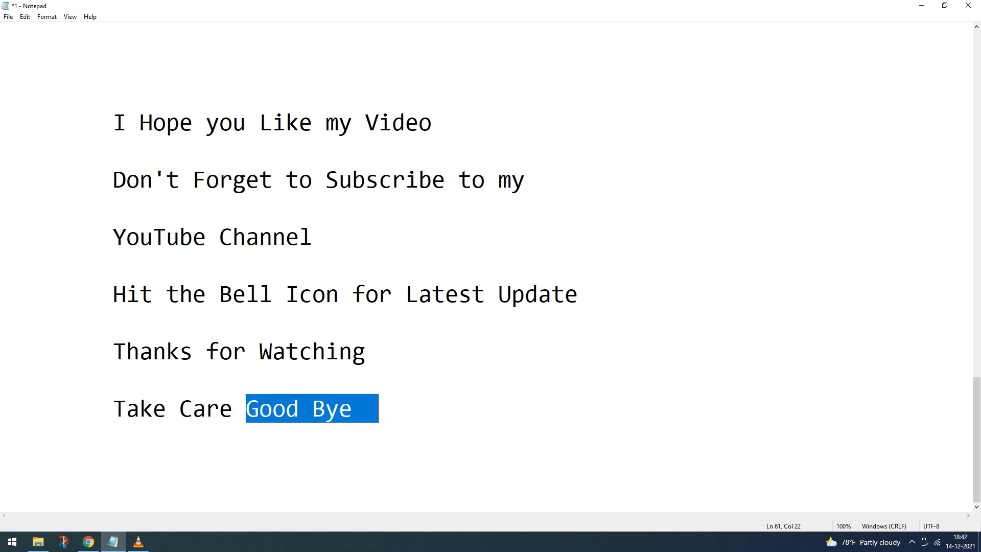